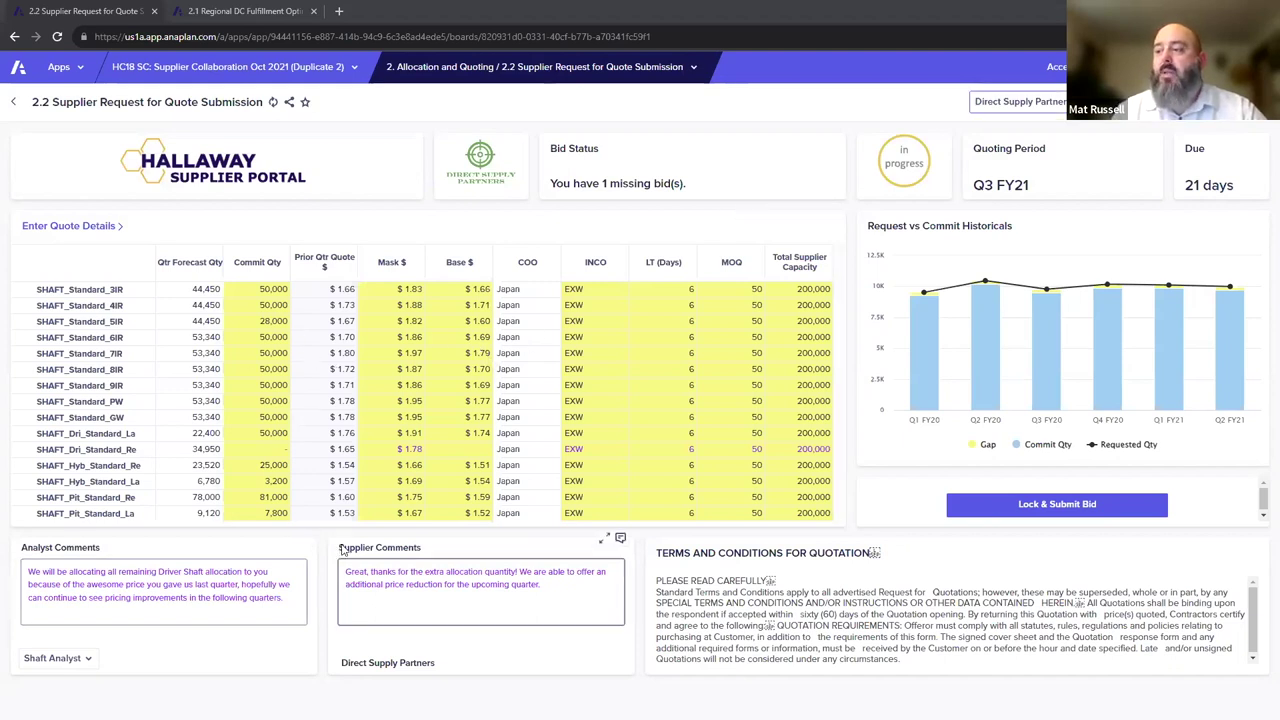
{"action": "left_click", "coordinate": [388, 577]}
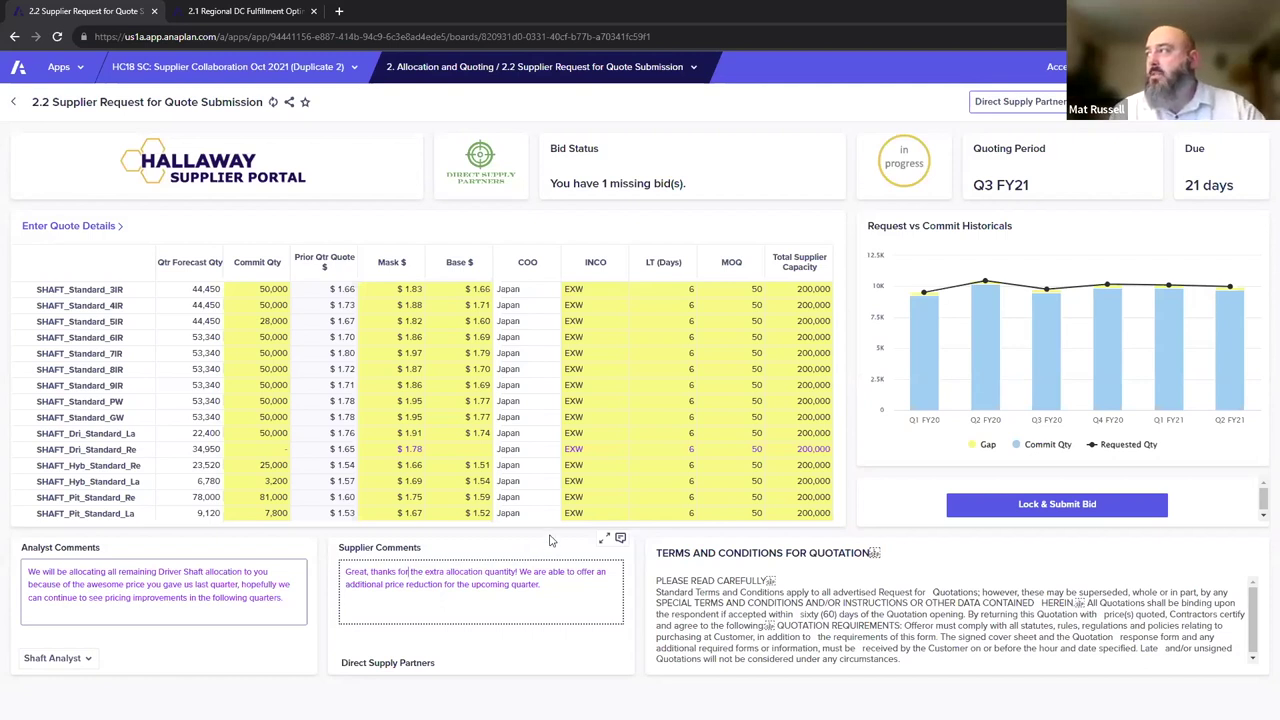
Open the Direct Supply Partners selector to list the suppliers available for viewing
{"action": "left_click", "coordinate": [1057, 504]}
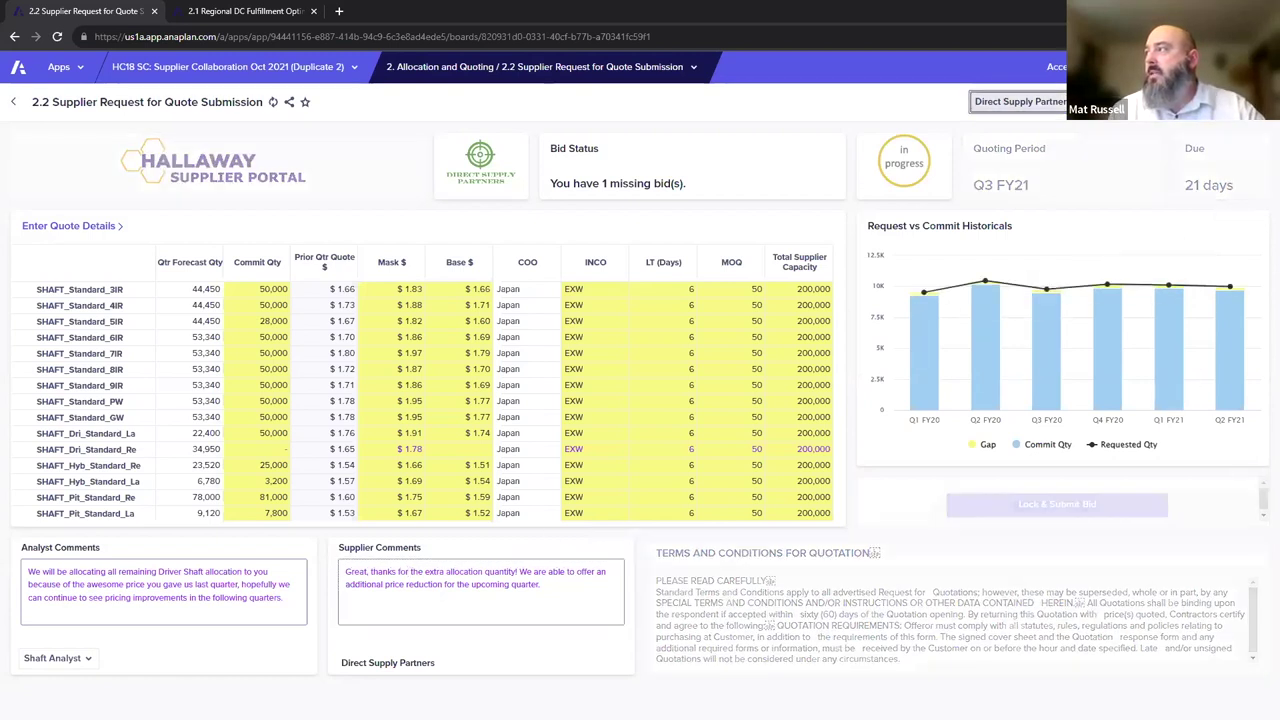
{"action": "left_click", "coordinate": [1020, 101]}
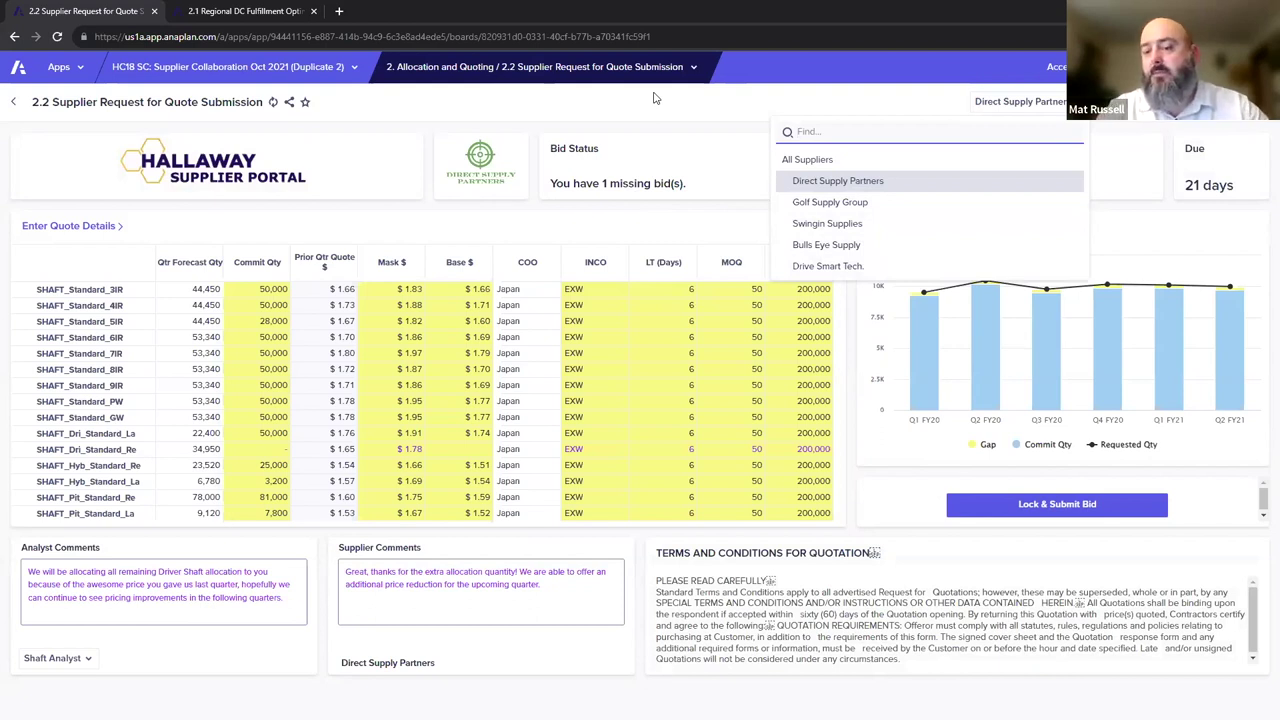
Go to 3.1 Optimize Supplier Allocation and Submittal and review the 50% Price and Performance weights
{"action": "left_click", "coordinate": [655, 67]}
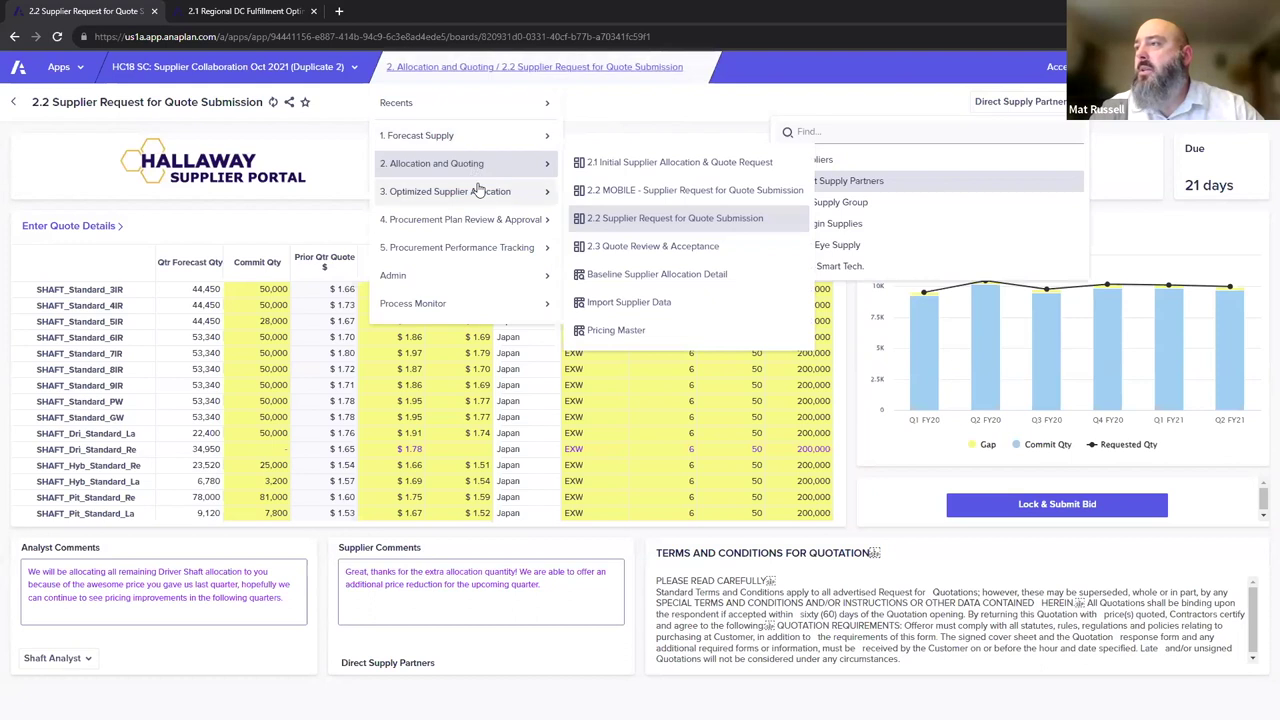
{"action": "mouse_move", "coordinate": [478, 190]}
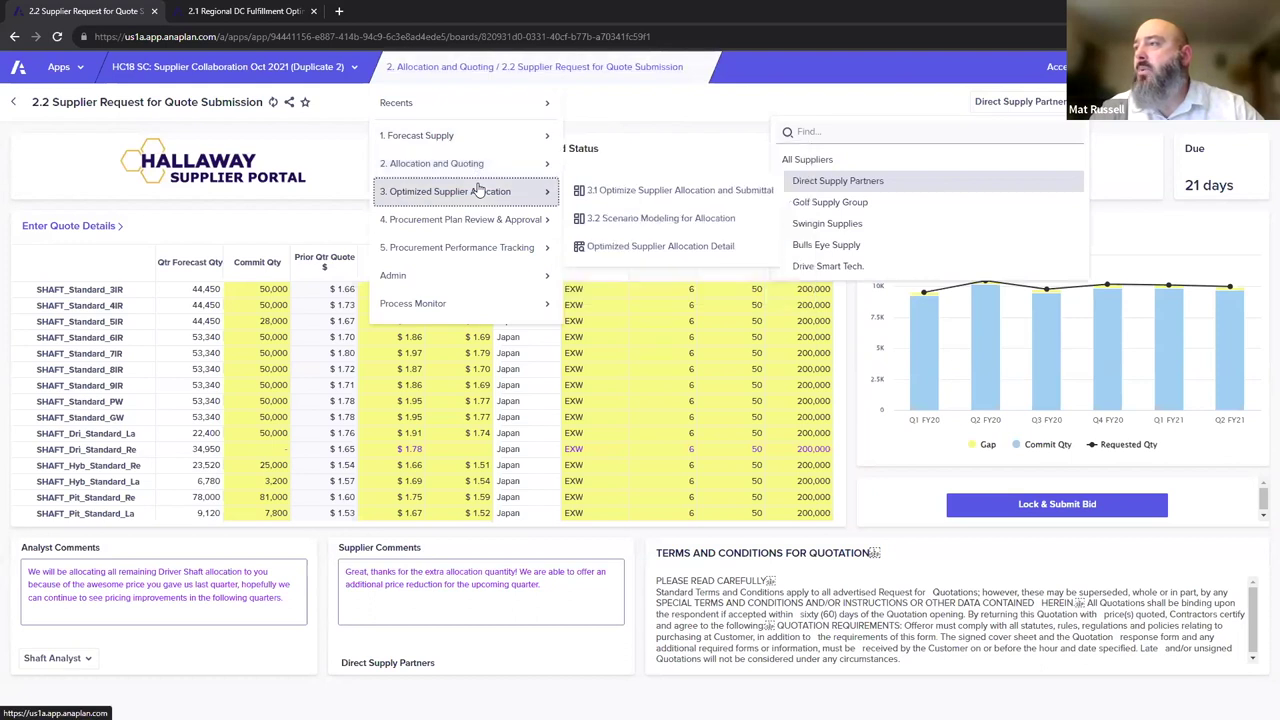
{"action": "left_click", "coordinate": [643, 199]}
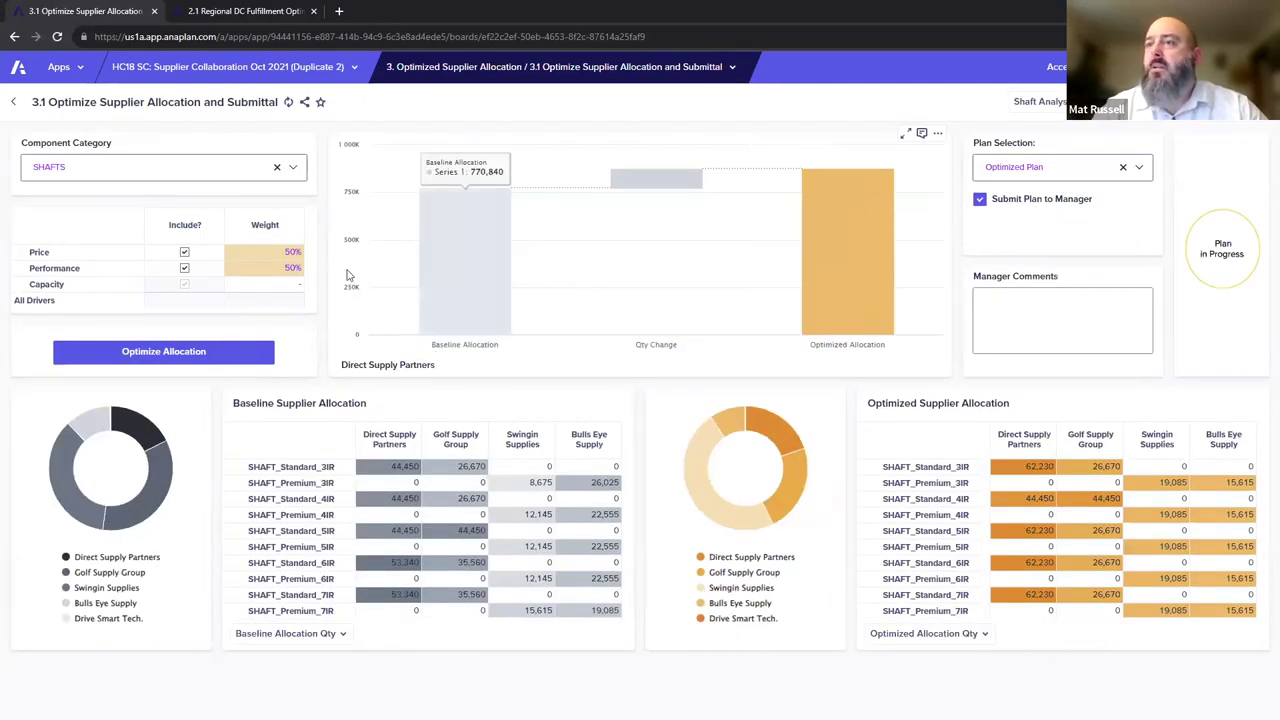
{"action": "left_click", "coordinate": [266, 259]}
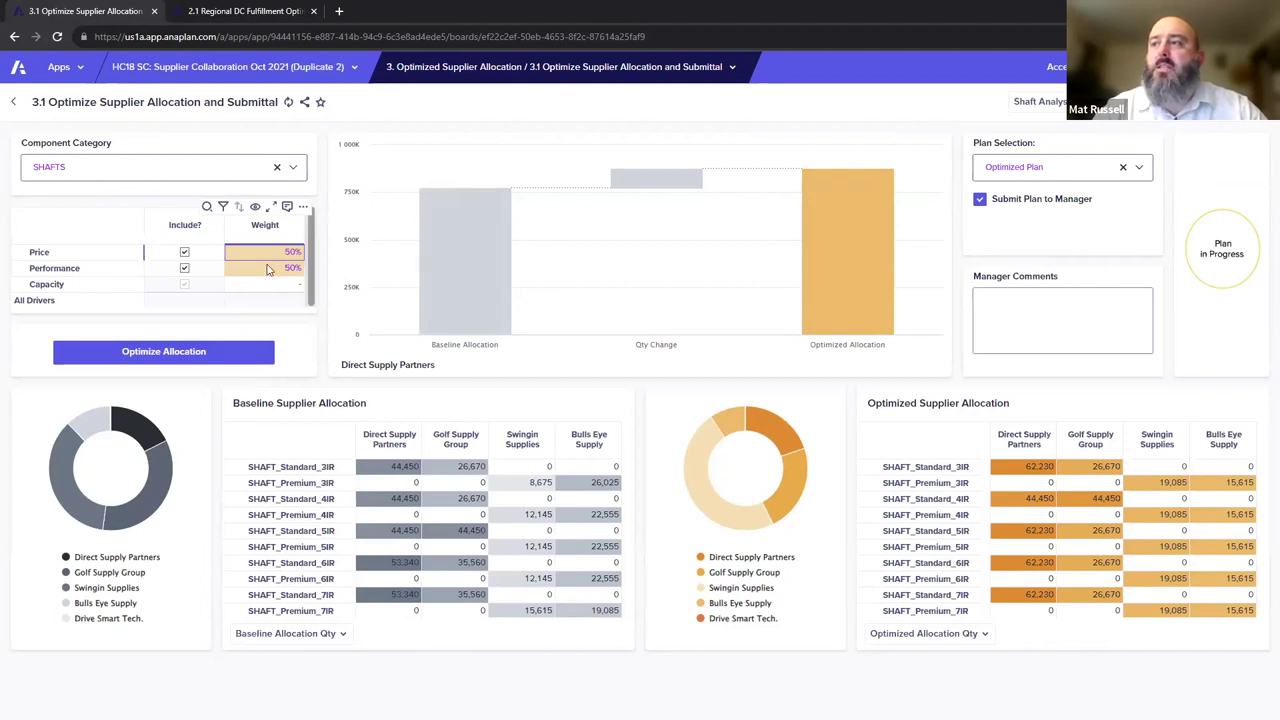
{"action": "left_click", "coordinate": [268, 270]}
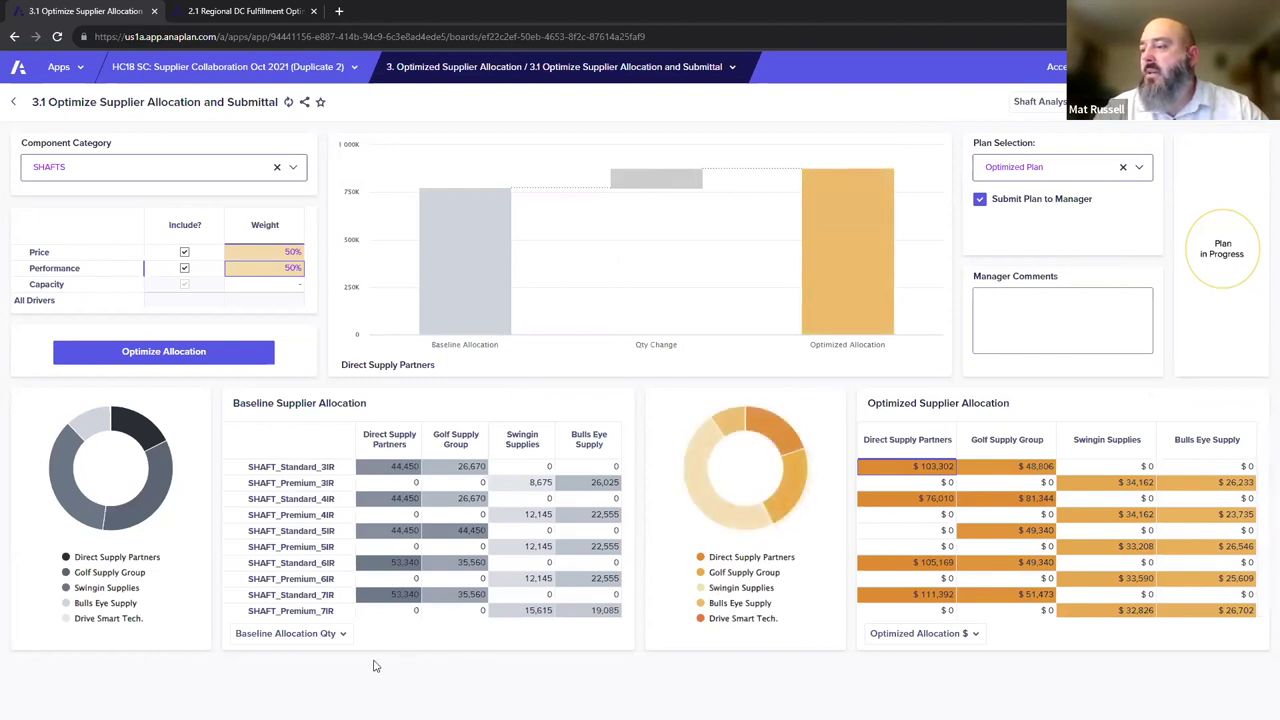
Switch the baseline measure from Baseline Allocation Qty to Baseline Allocation $
{"action": "left_click", "coordinate": [340, 634]}
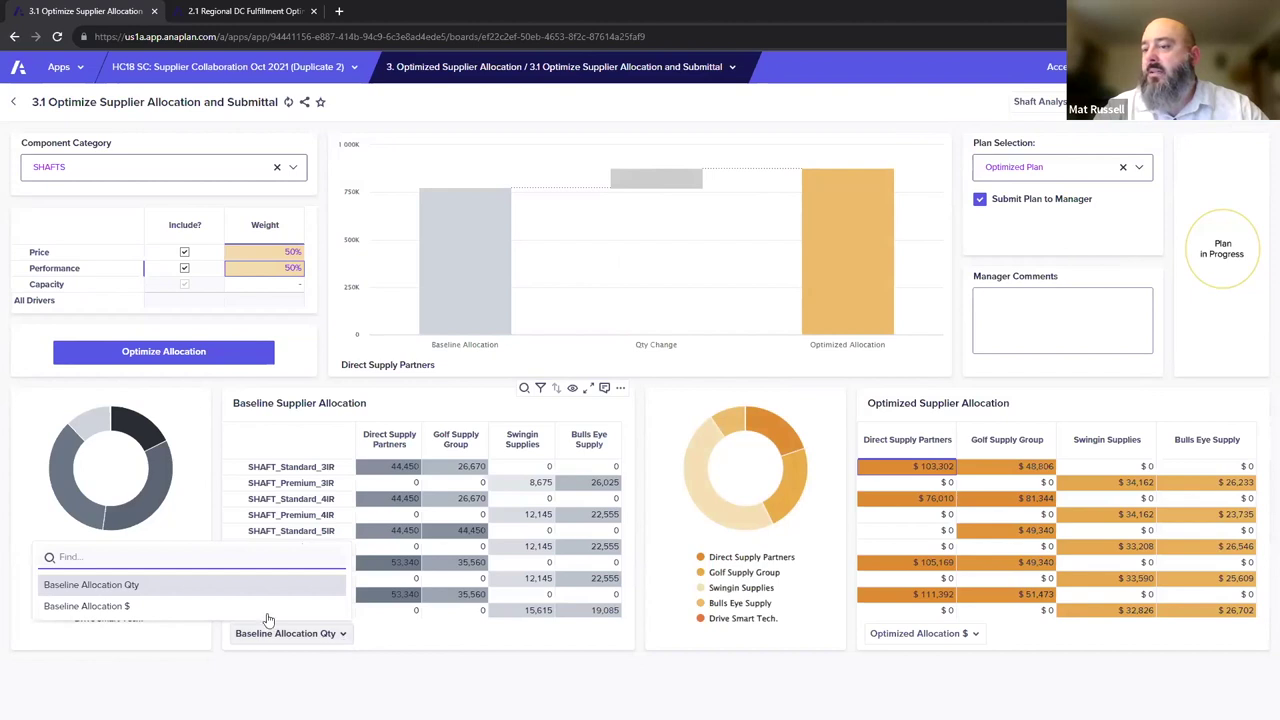
{"action": "left_click", "coordinate": [254, 607]}
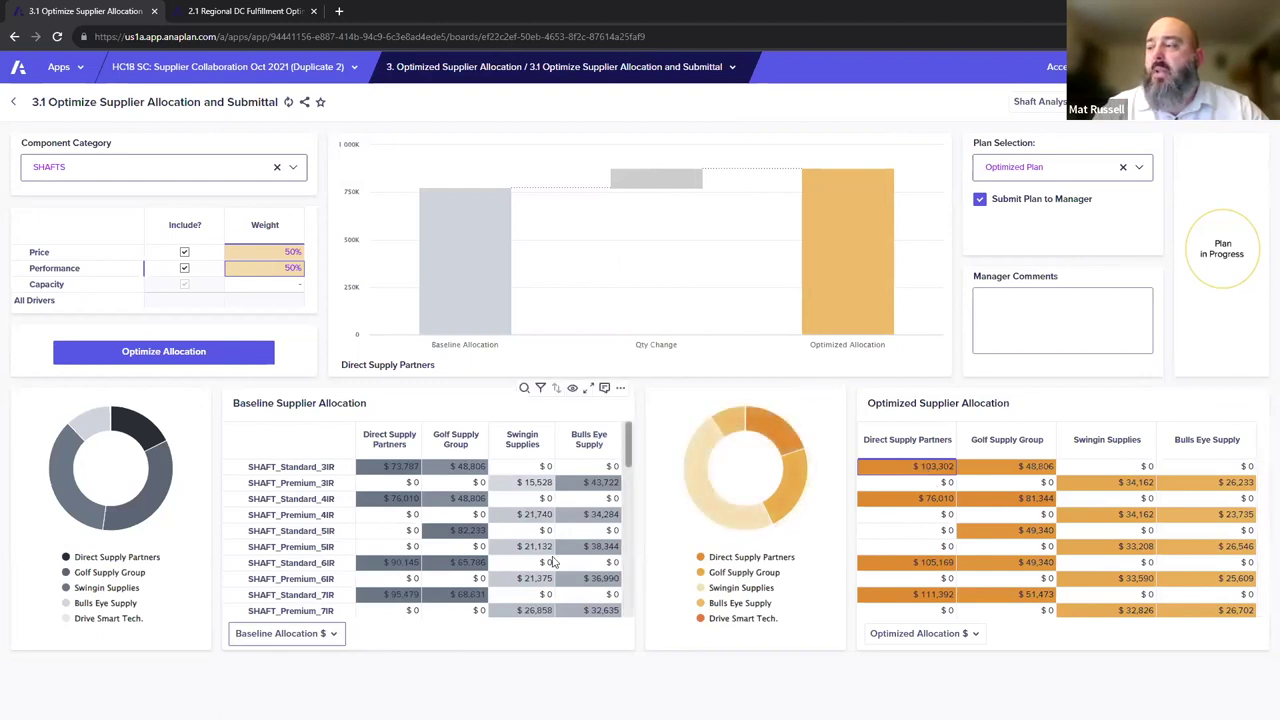
{"action": "mouse_move", "coordinate": [472, 316]}
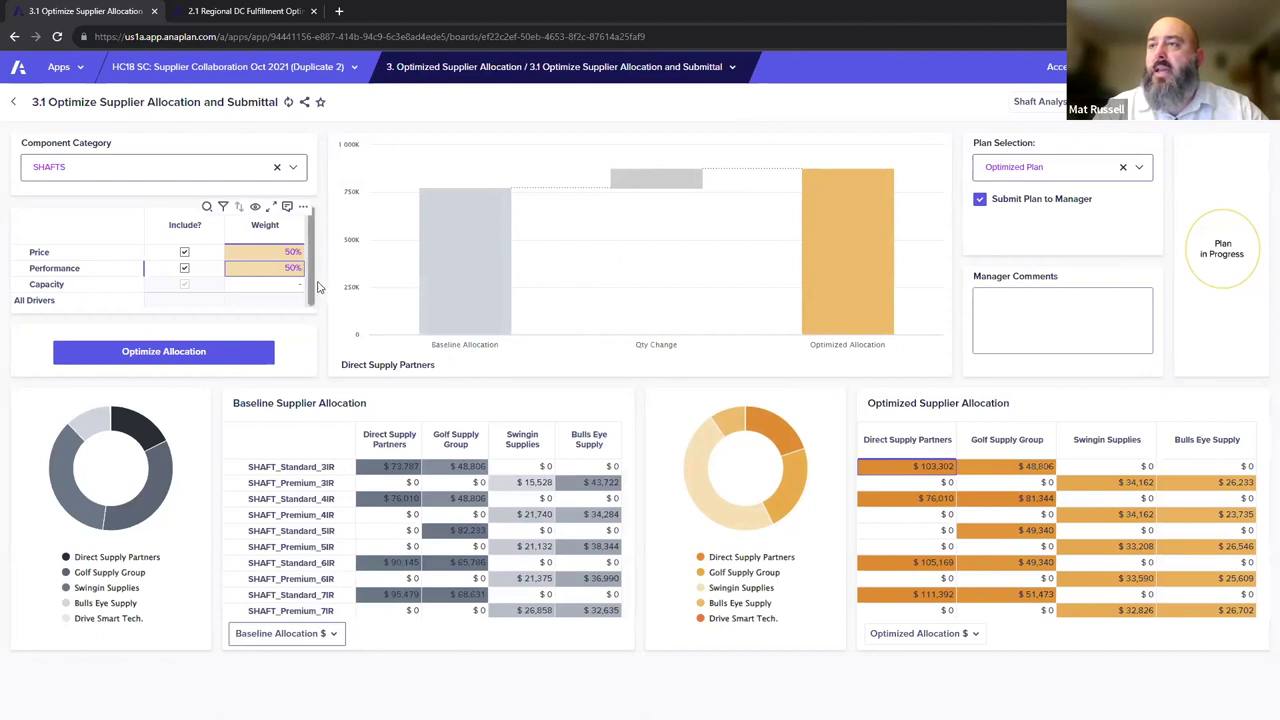
{"action": "mouse_move", "coordinate": [680, 514]}
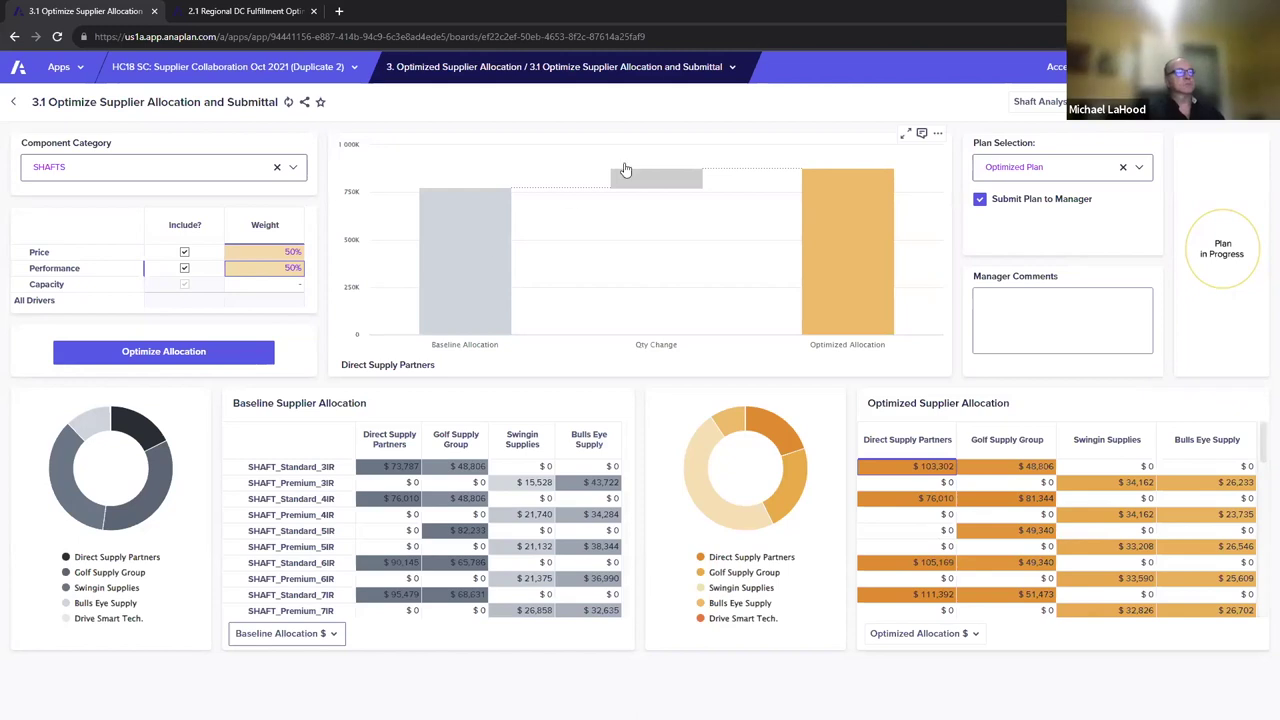
Visit 5.2 Supplier Performance Management, then return to 2.1 Regional DC Fulfillment Optimization's page list
{"action": "left_click", "coordinate": [688, 70]}
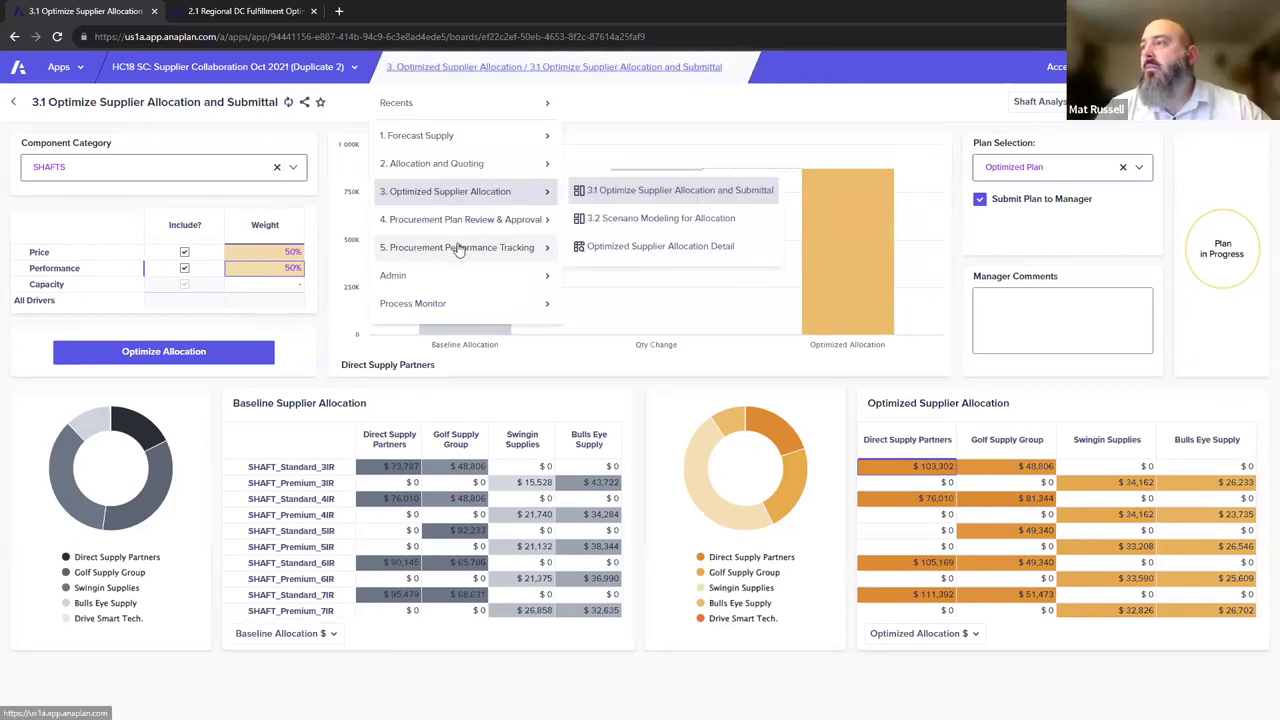
{"action": "mouse_move", "coordinate": [459, 250]}
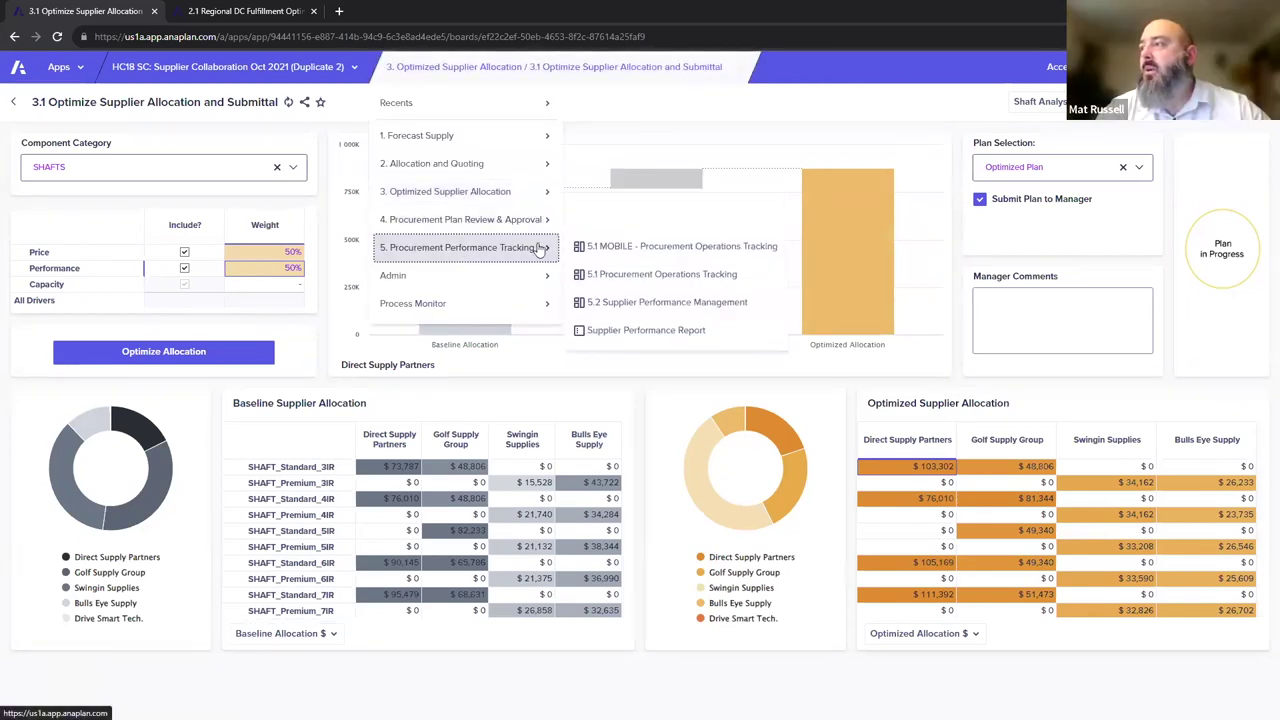
{"action": "left_click", "coordinate": [651, 302]}
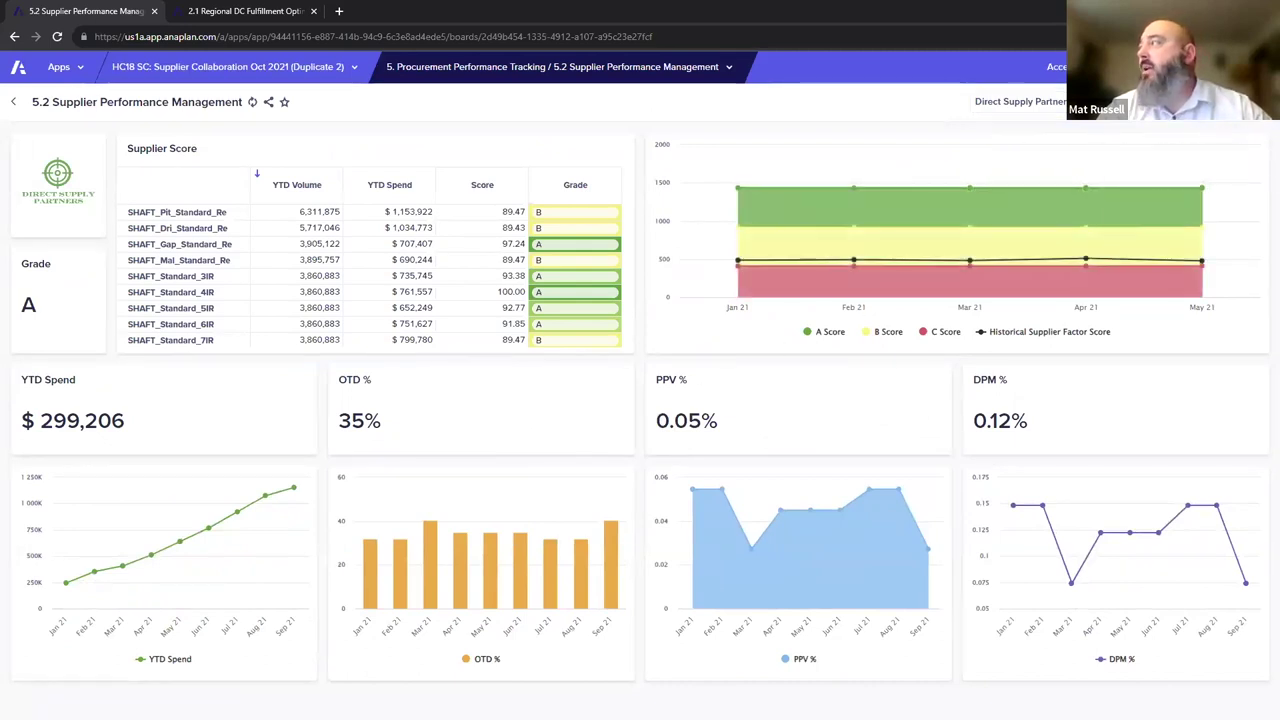
{"action": "left_click", "coordinate": [1260, 101]}
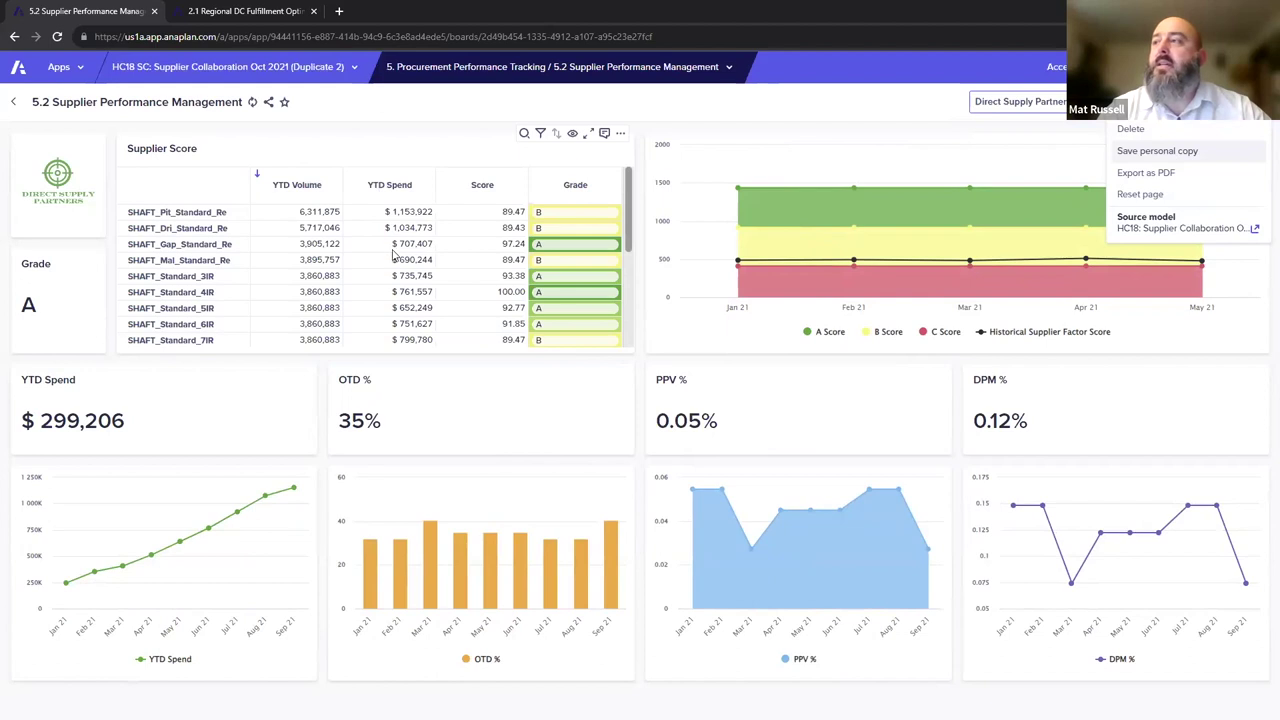
{"action": "left_click", "coordinate": [470, 217]}
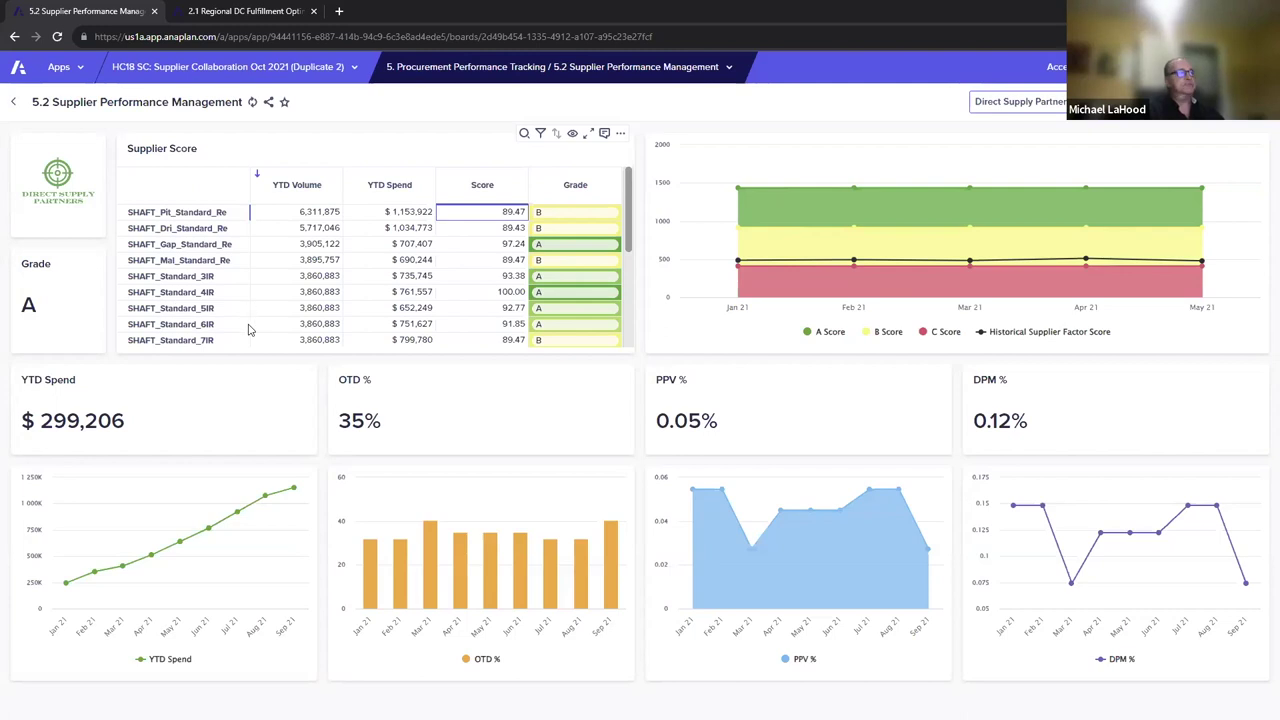
{"action": "left_click", "coordinate": [273, 8]}
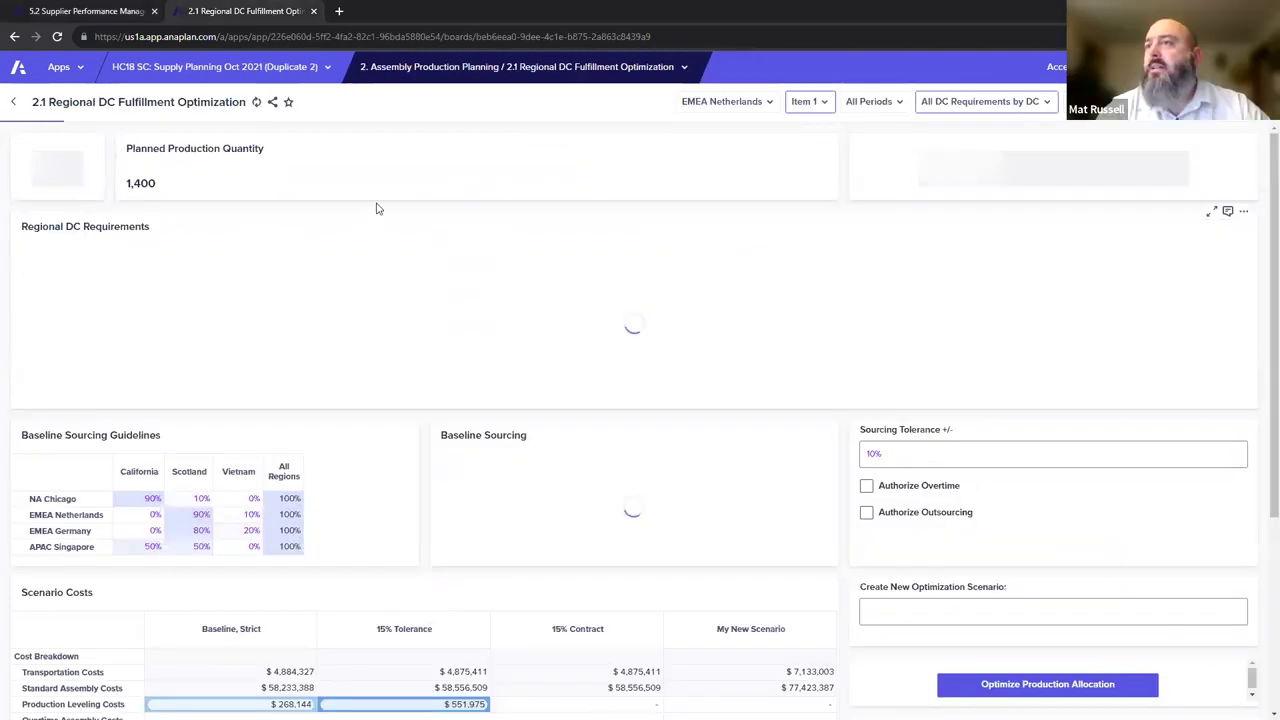
{"action": "left_click", "coordinate": [455, 72]}
Review the 1.2 Inventory Policy dashboard, then reopen the page list at 2. Assembly Production Planning
{"action": "mouse_move", "coordinate": [427, 170]}
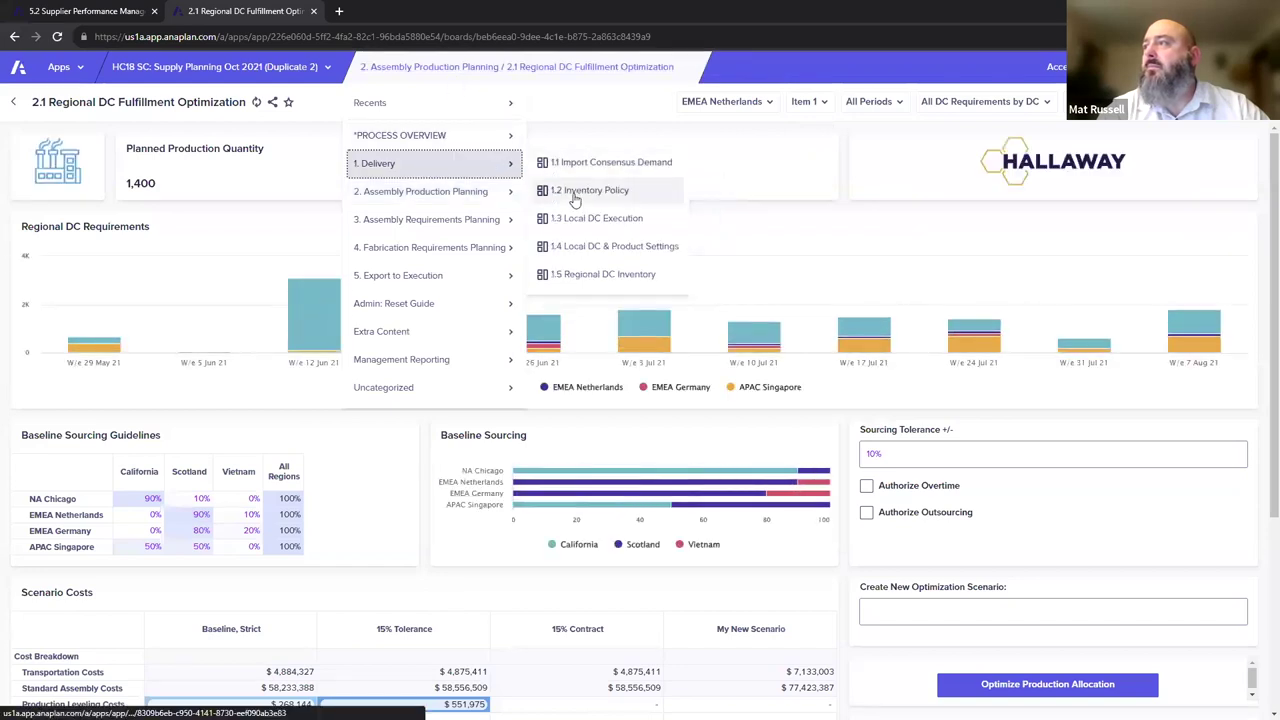
{"action": "left_click", "coordinate": [575, 192]}
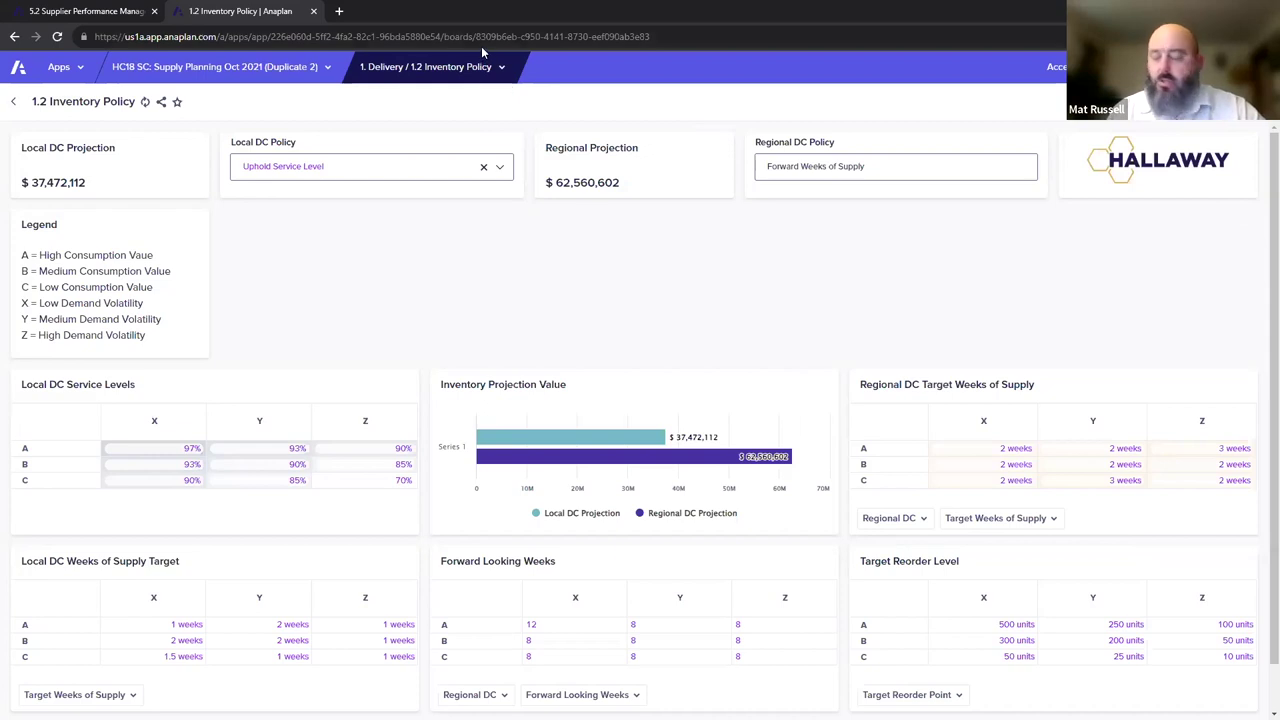
{"action": "left_click", "coordinate": [494, 68]}
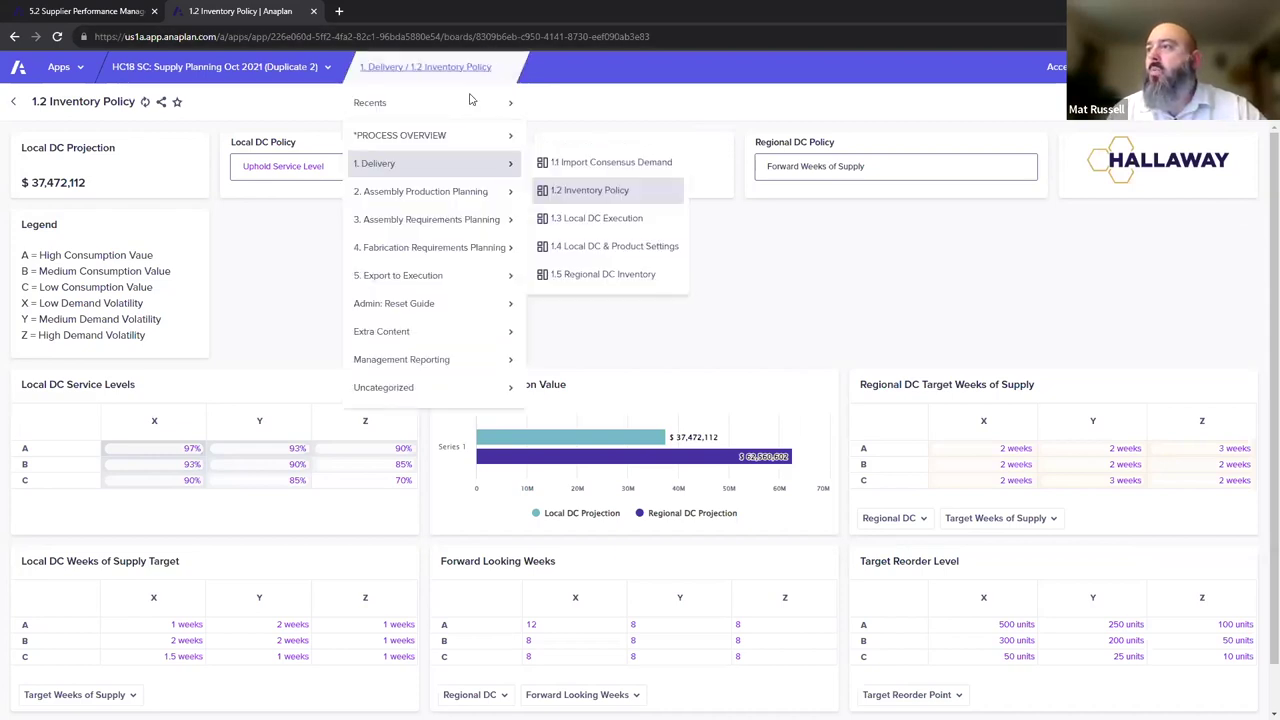
{"action": "mouse_move", "coordinate": [465, 204]}
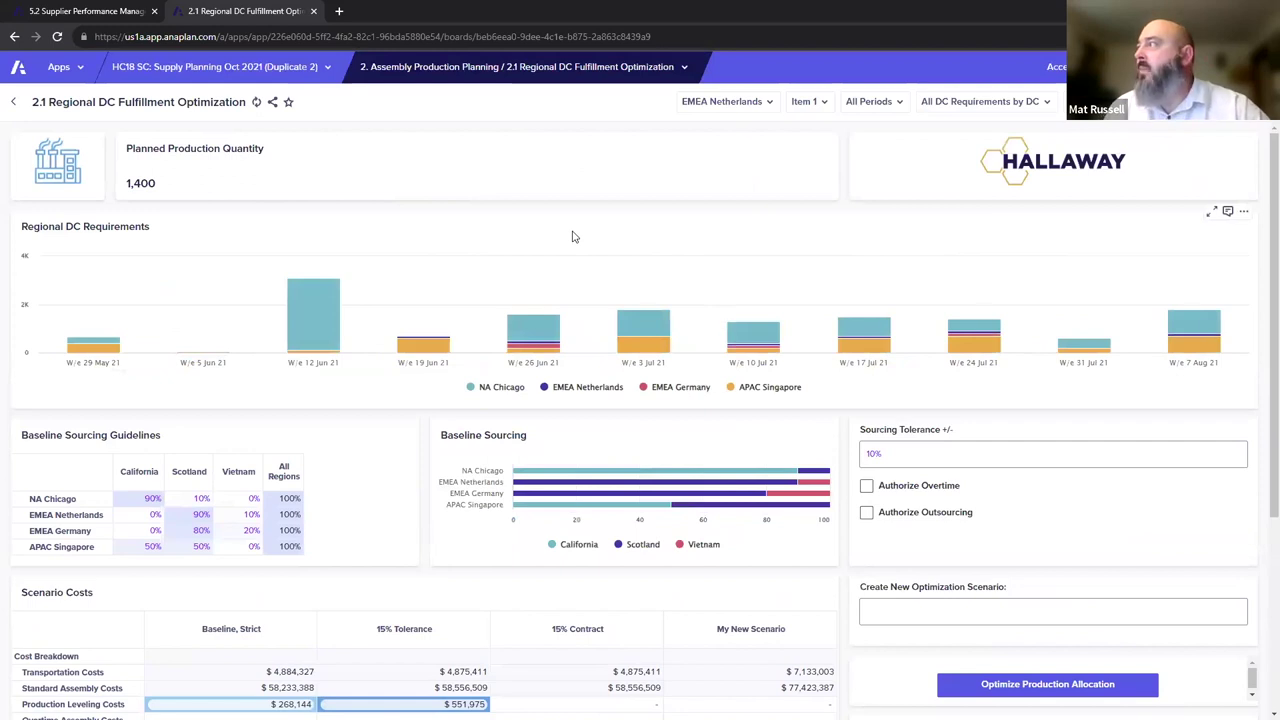
{"action": "scroll", "coordinate": [571, 234], "scroll_direction": "down", "scroll_amount": 1}
{"action": "scroll", "coordinate": [540, 232], "scroll_direction": "up", "scroll_amount": 1}
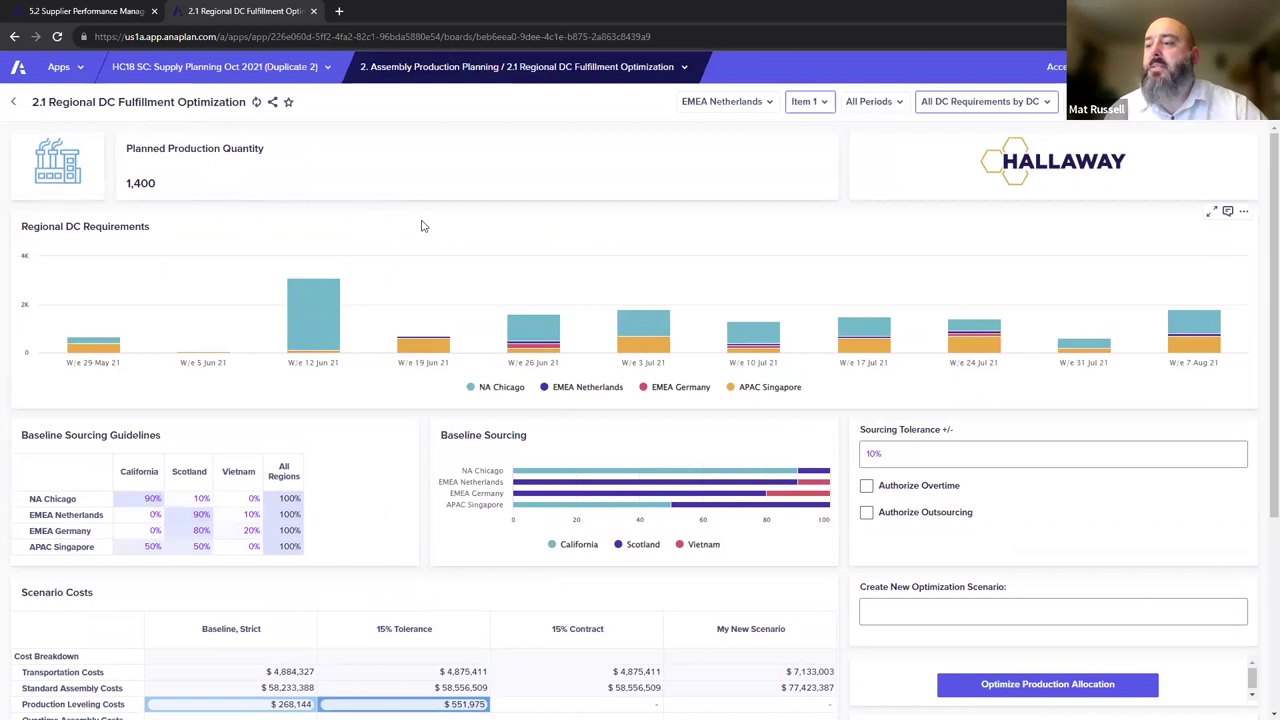
{"action": "scroll", "coordinate": [437, 224], "scroll_direction": "down", "scroll_amount": 2}
{"action": "scroll", "coordinate": [437, 224], "scroll_direction": "down", "scroll_amount": 2}
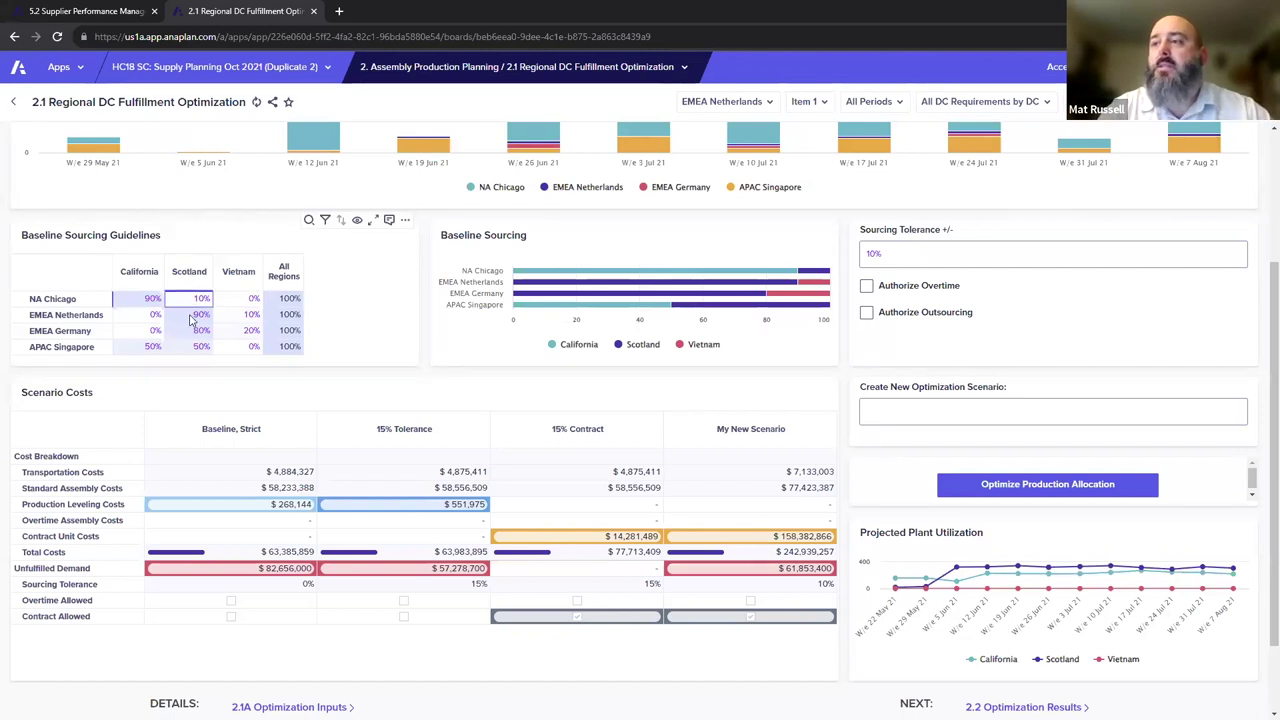
Set NA Chicago to 100% California, 0% Scotland, and EMEA Netherlands to 50% California, 50% Vietnam, 0% Scotland
{"action": "left_click", "coordinate": [152, 302]}
{"action": "type", "text": "100"}
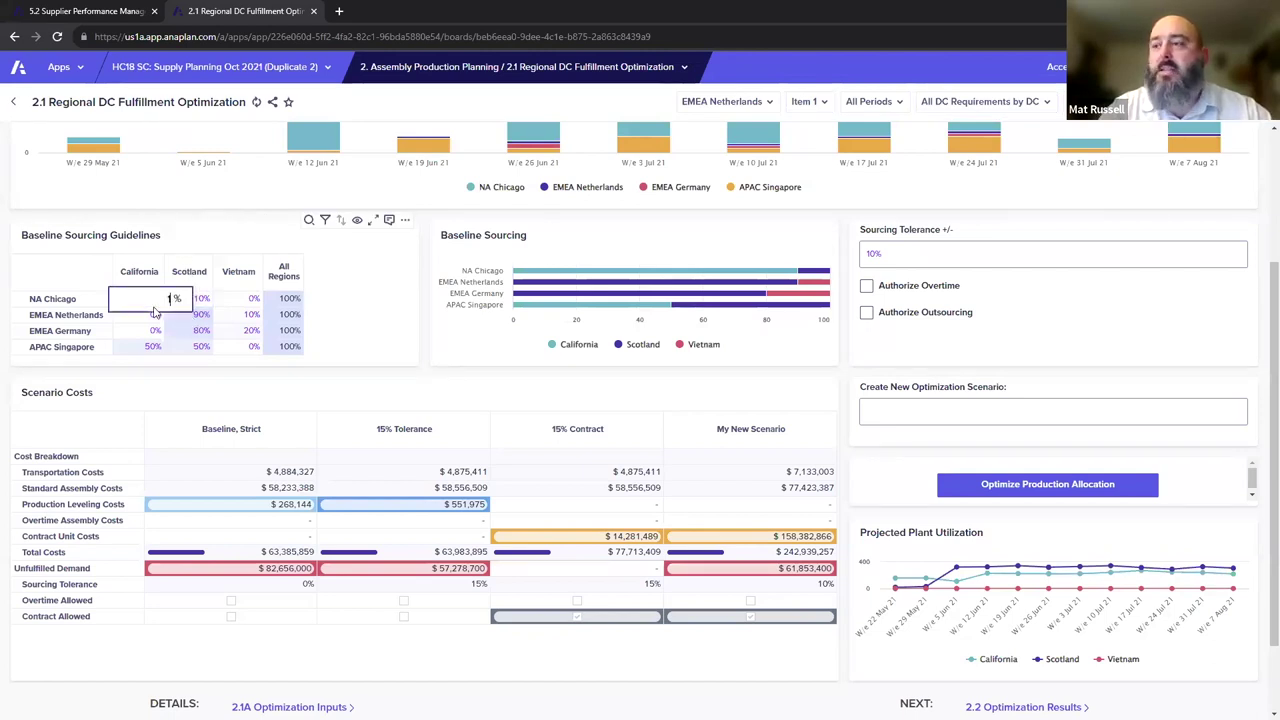
{"action": "left_click", "coordinate": [203, 302]}
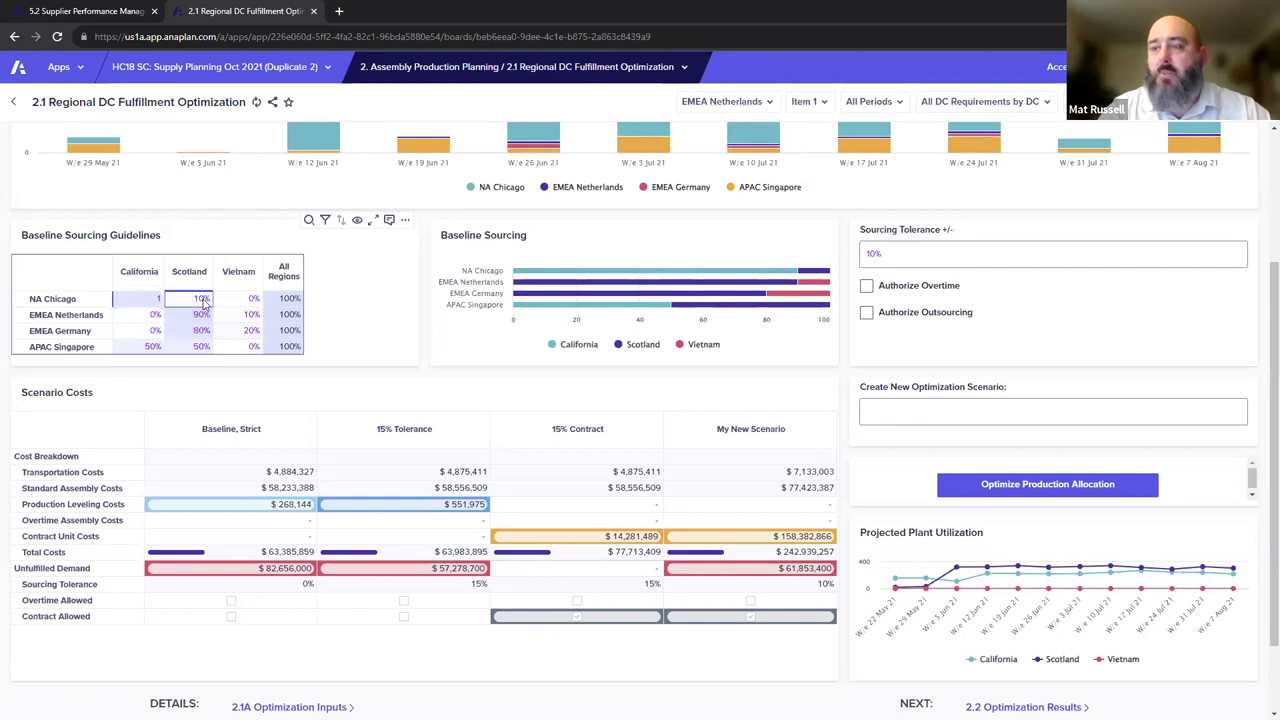
{"action": "type", "text": "0"}
{"action": "key", "text": "Return"}
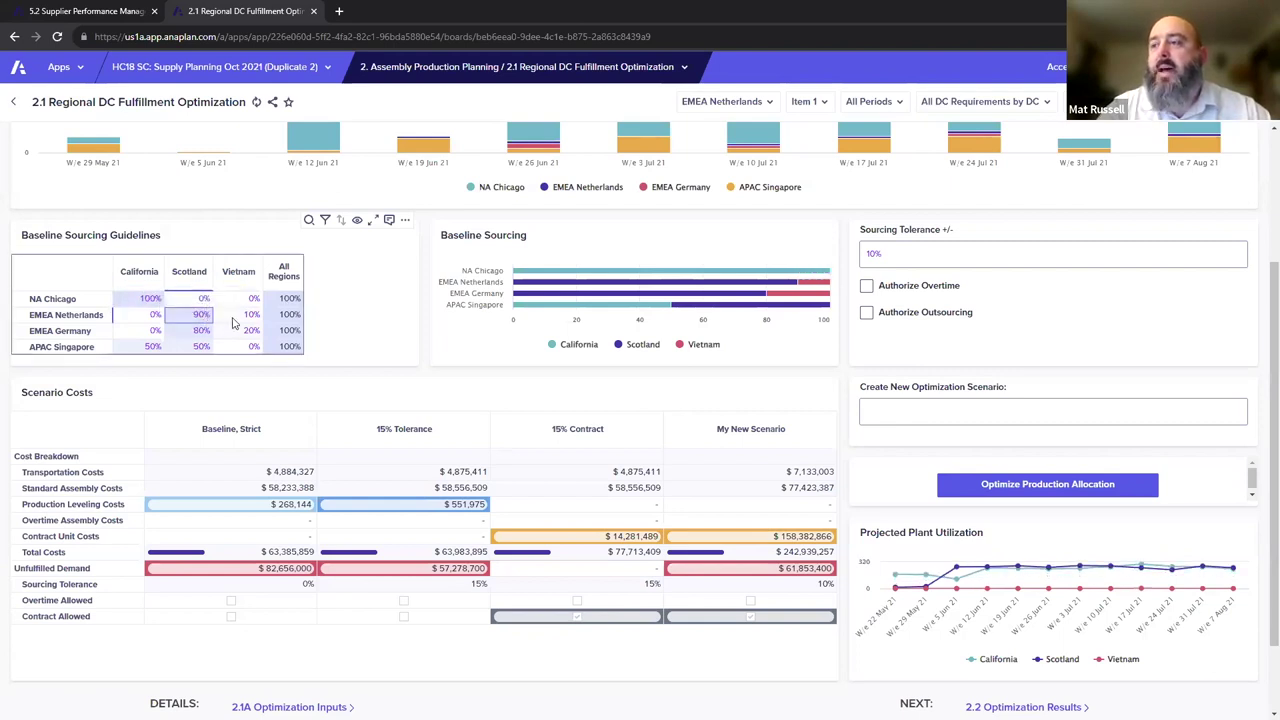
{"action": "left_click", "coordinate": [238, 320]}
{"action": "type", "text": "0.5"}
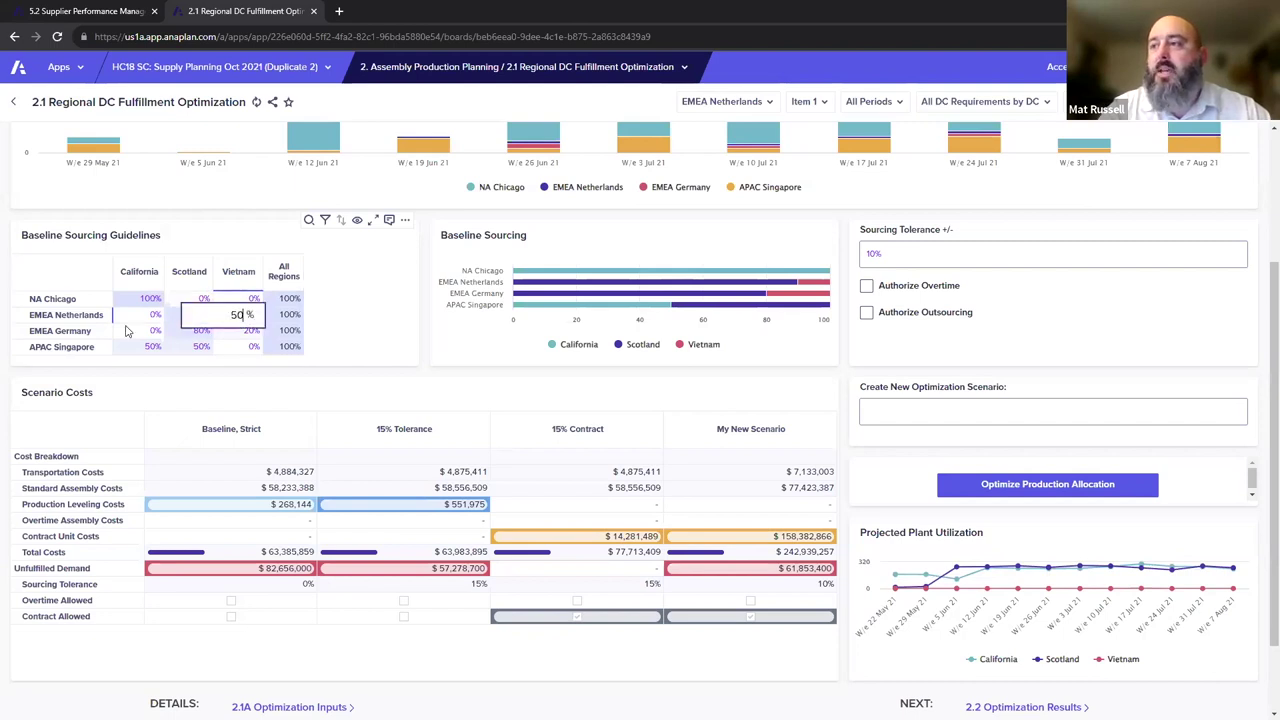
{"action": "left_click", "coordinate": [134, 320]}
{"action": "type", "text": "0.5"}
{"action": "left_click", "coordinate": [194, 318]}
{"action": "type", "text": "0"}
{"action": "key", "text": "Return"}
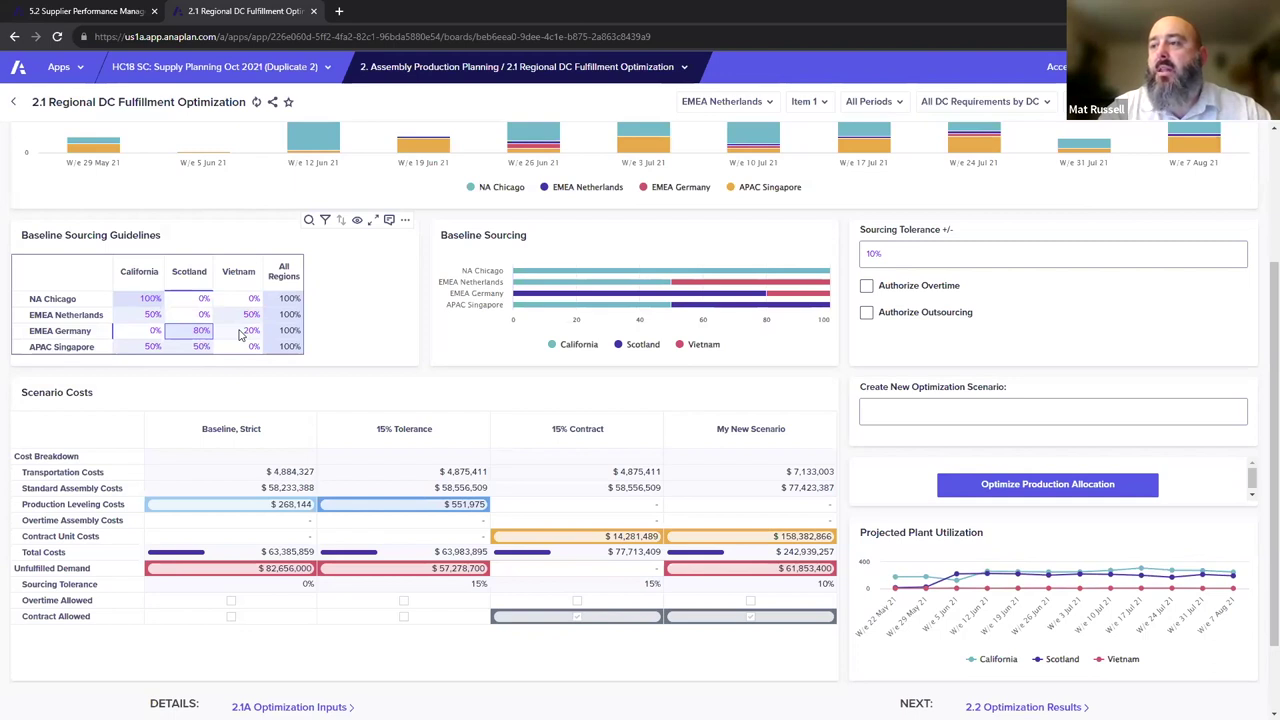
Set EMEA Germany to 50% California, 50% Vietnam, 0% Scotland, and APAC Singapore to 100% Vietnam
{"action": "left_click", "coordinate": [240, 336]}
{"action": "type", "text": "0.5"}
{"action": "left_click", "coordinate": [155, 333]}
{"action": "type", "text": "50"}
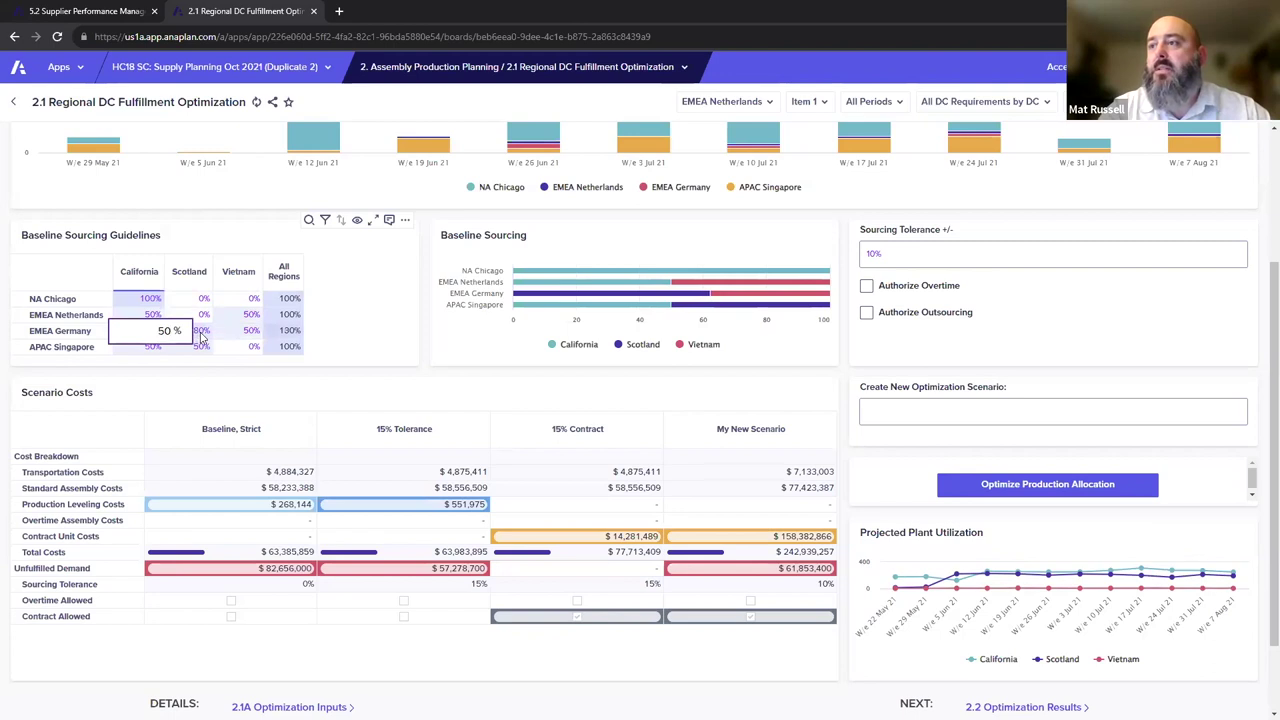
{"action": "key", "text": "Tab"}
{"action": "type", "text": "0"}
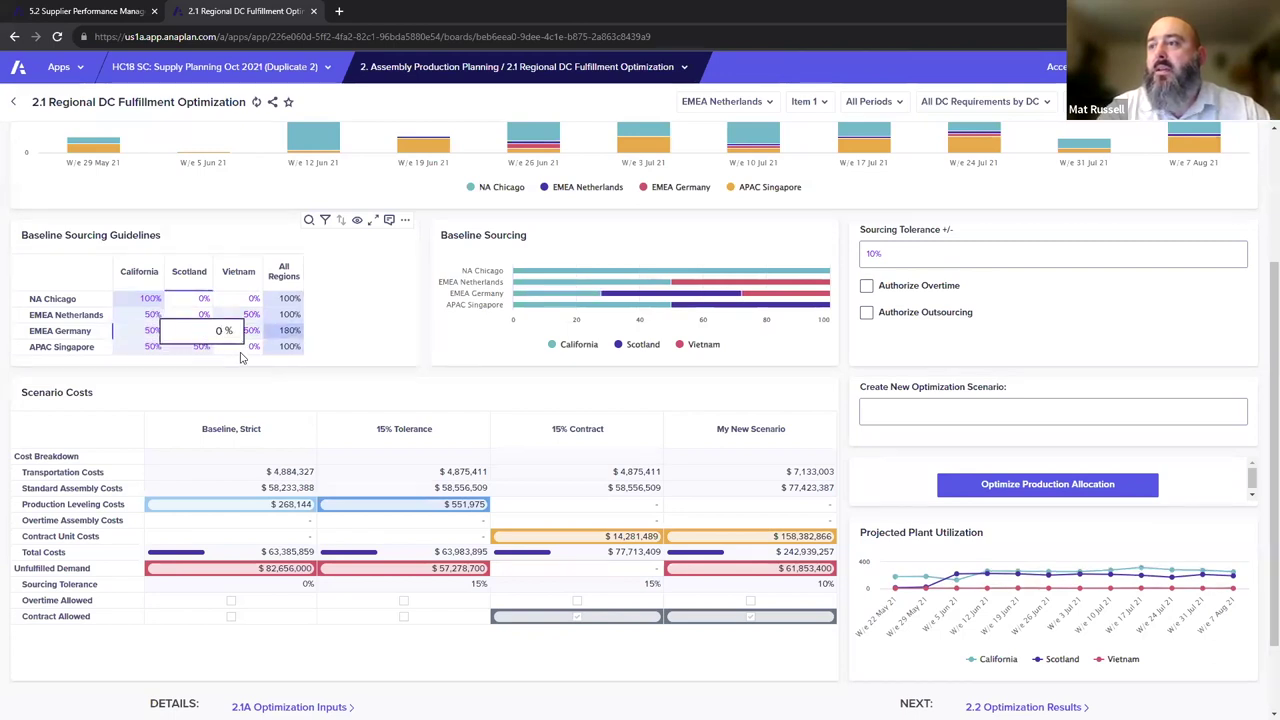
{"action": "left_click", "coordinate": [241, 348]}
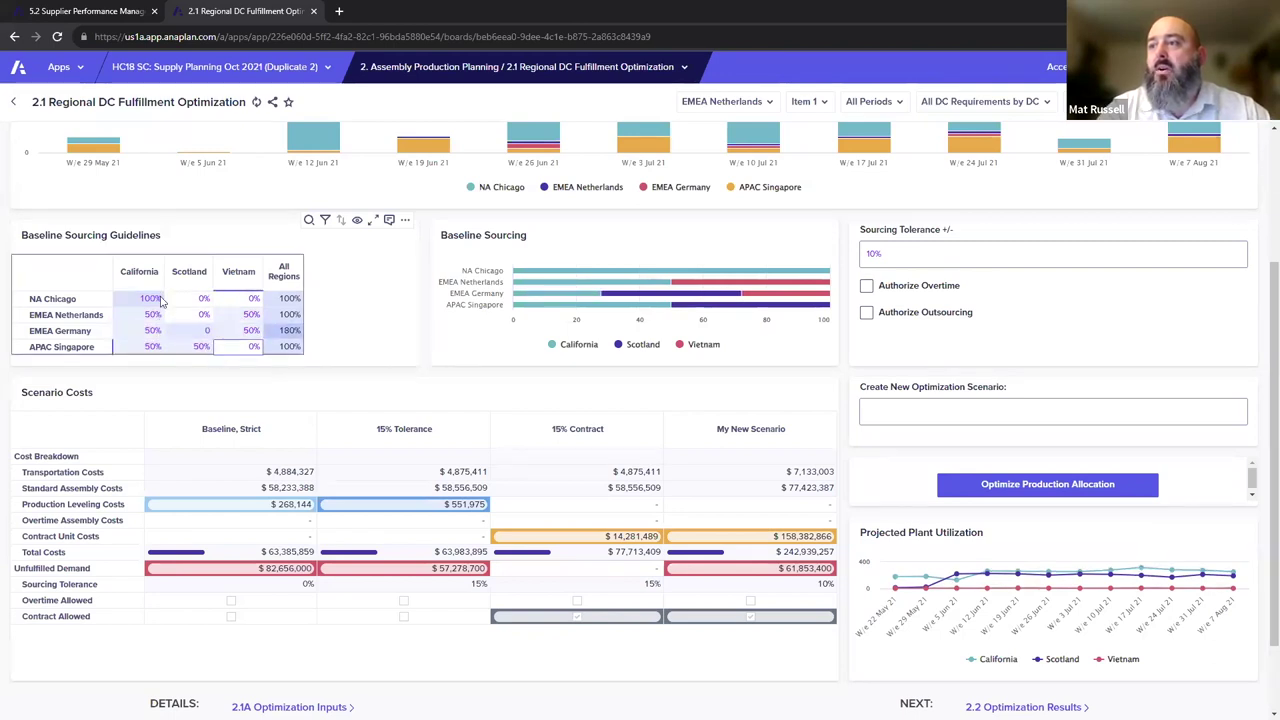
{"action": "left_click", "coordinate": [142, 348]}
{"action": "type", "text": "0"}
{"action": "left_click", "coordinate": [205, 352]}
{"action": "type", "text": "0"}
{"action": "left_click", "coordinate": [255, 349]}
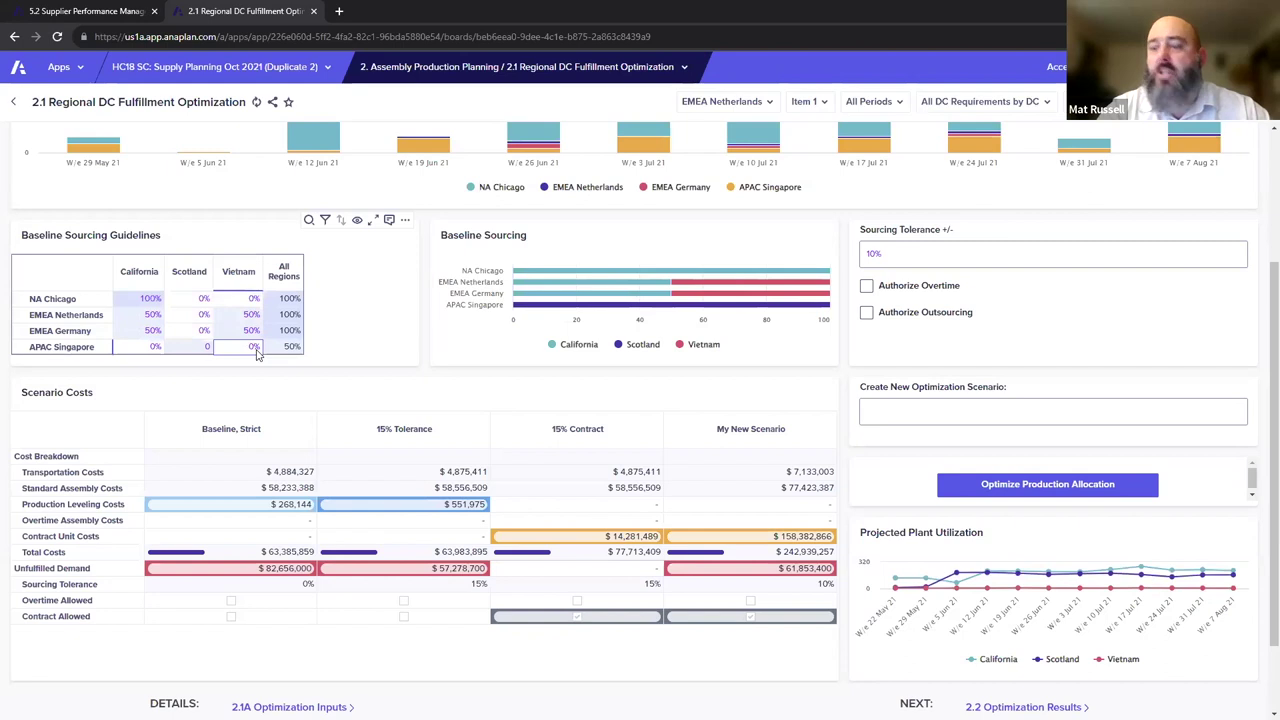
{"action": "type", "text": "100"}
{"action": "key", "text": "Return"}
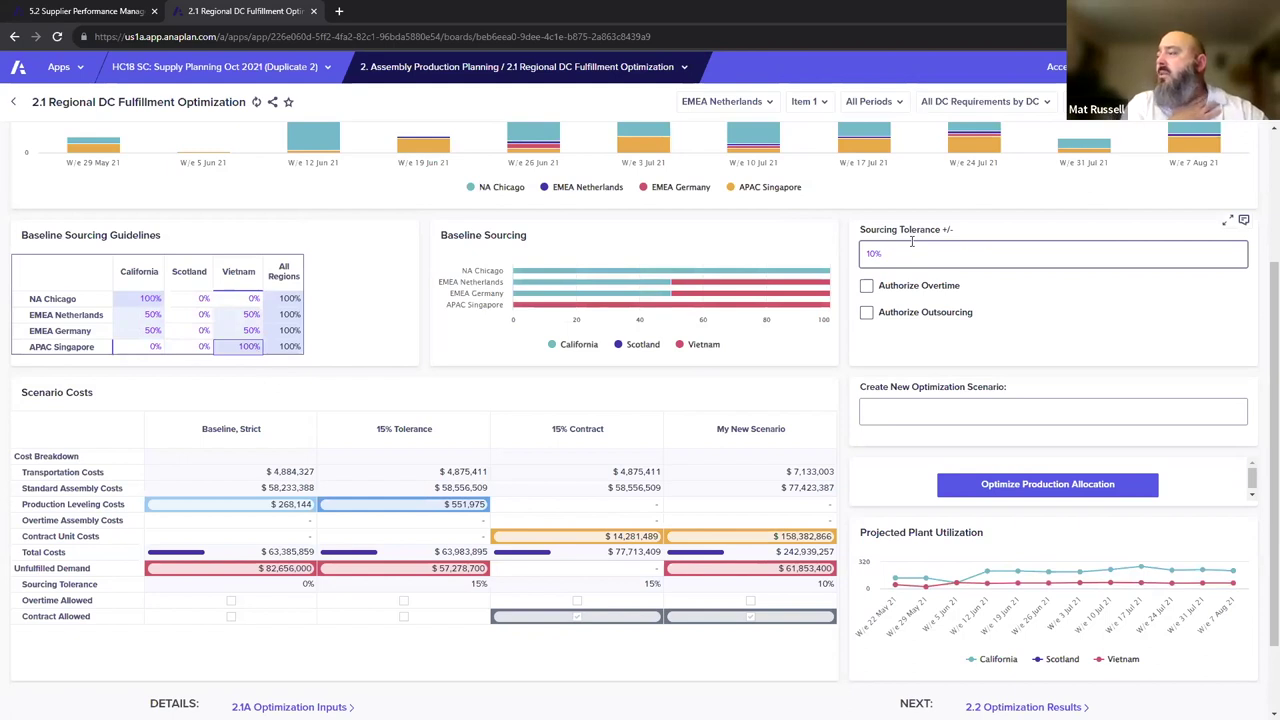
Enter 15% sourcing tolerance, tick Authorize Overtime and Outsourcing, and type 'Great Scottish Uprising of 23'
{"action": "left_click", "coordinate": [873, 253]}
{"action": "key", "text": "BackSpace"}
{"action": "type", "text": "5"}
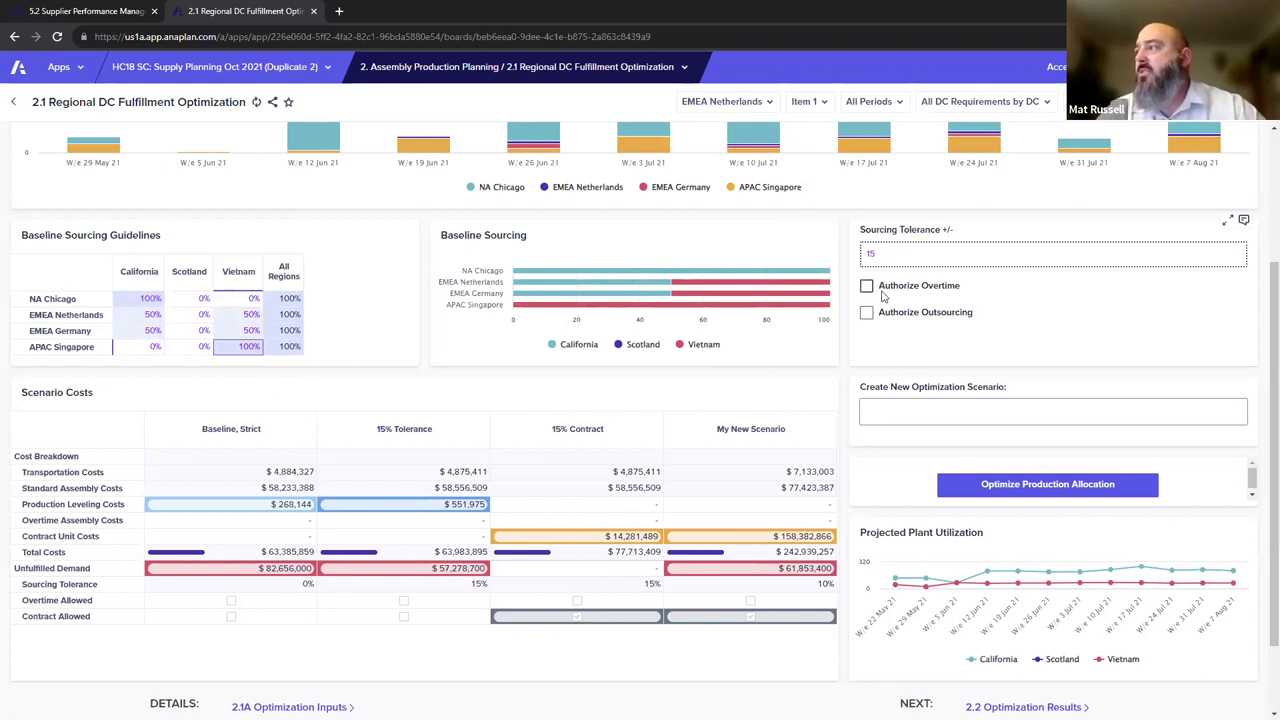
{"action": "left_click", "coordinate": [866, 286]}
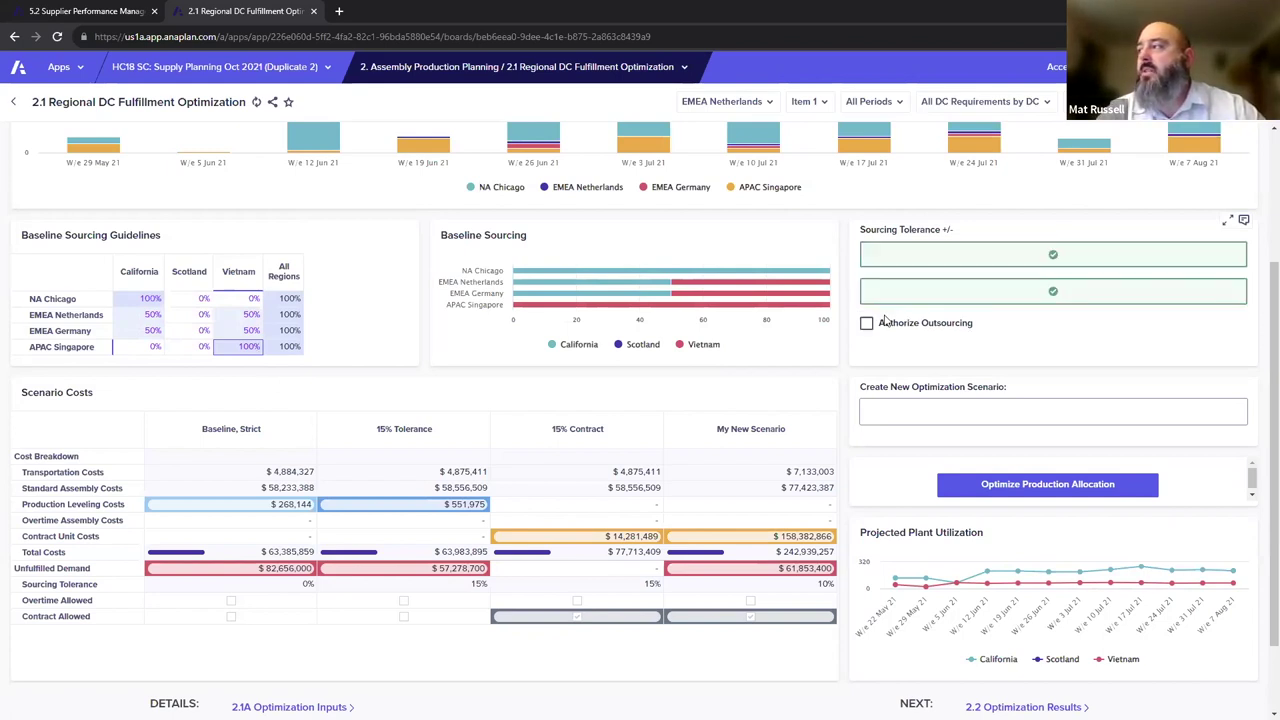
{"action": "left_click", "coordinate": [867, 314]}
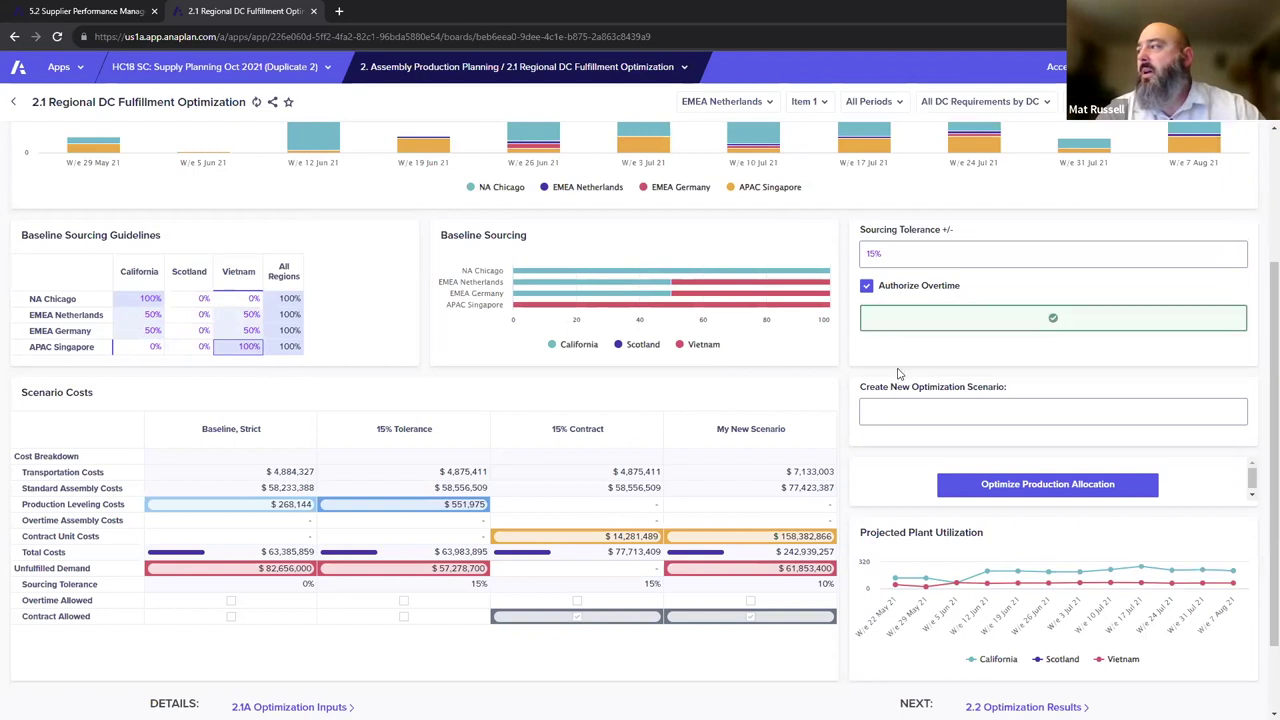
{"action": "left_click", "coordinate": [897, 419]}
{"action": "type", "text": "Great Sco"}
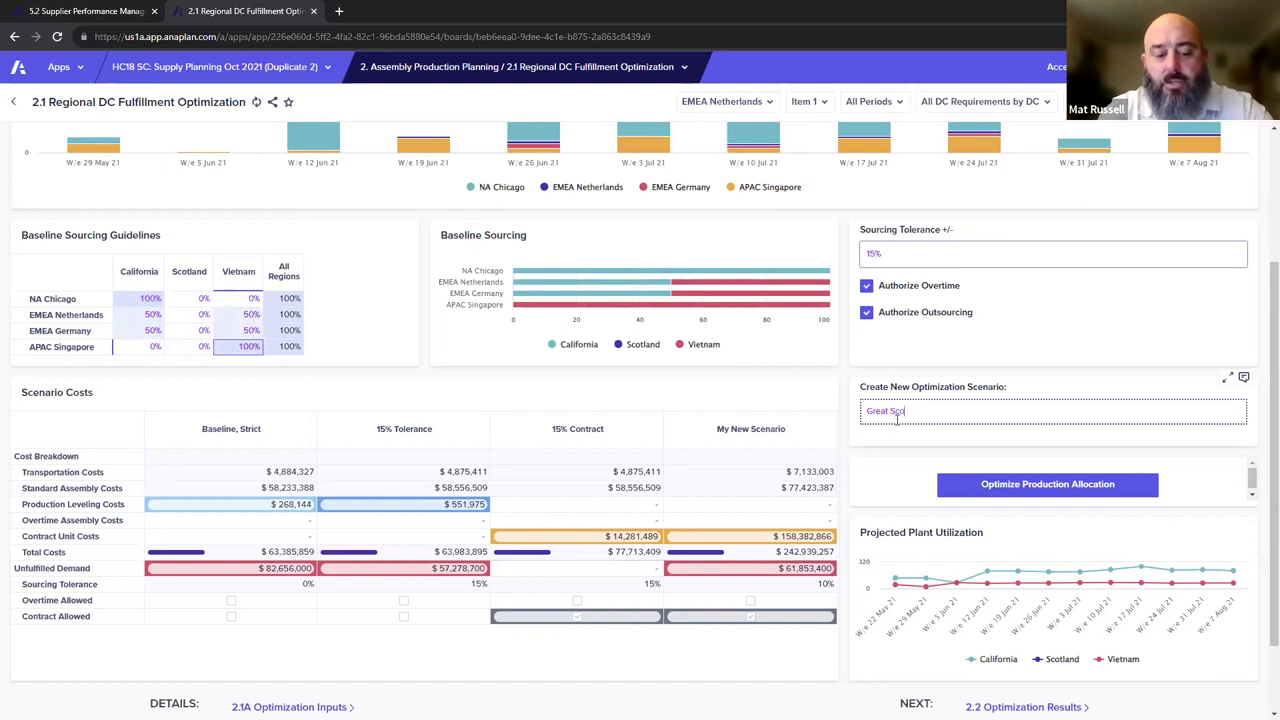
{"action": "type", "text": "ttish Uprising "}
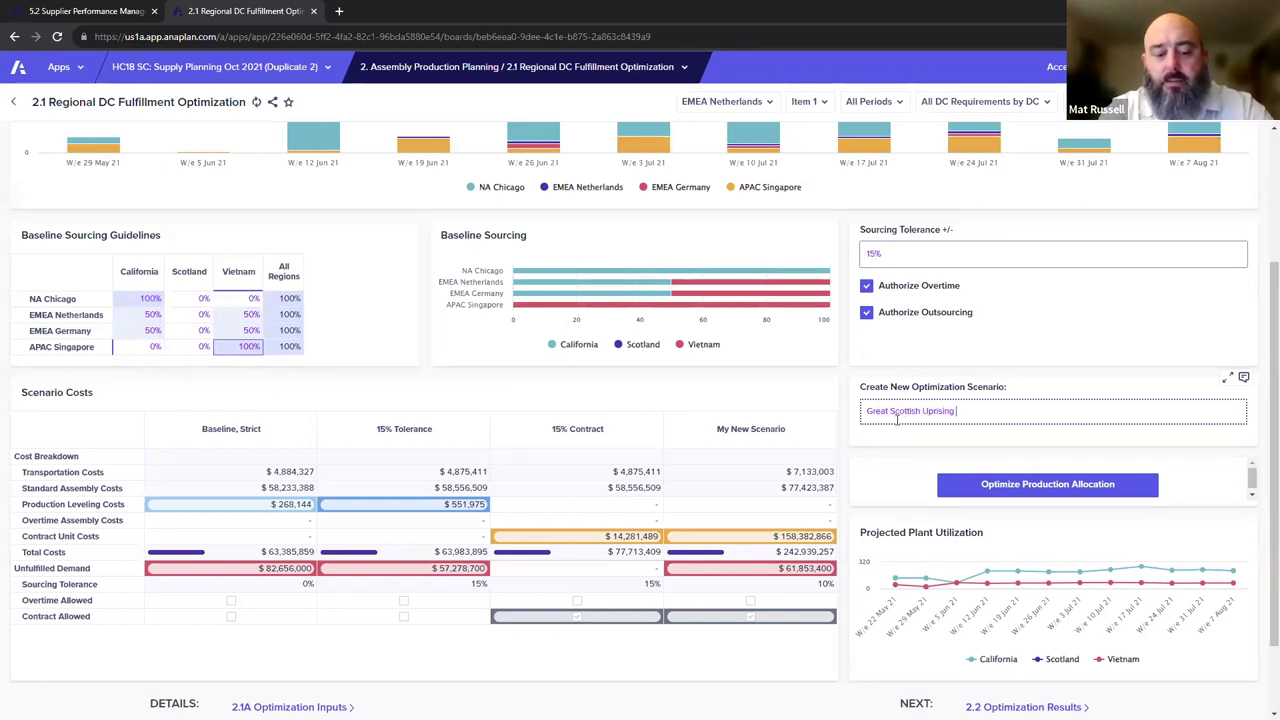
{"action": "type", "text": "of 23"}
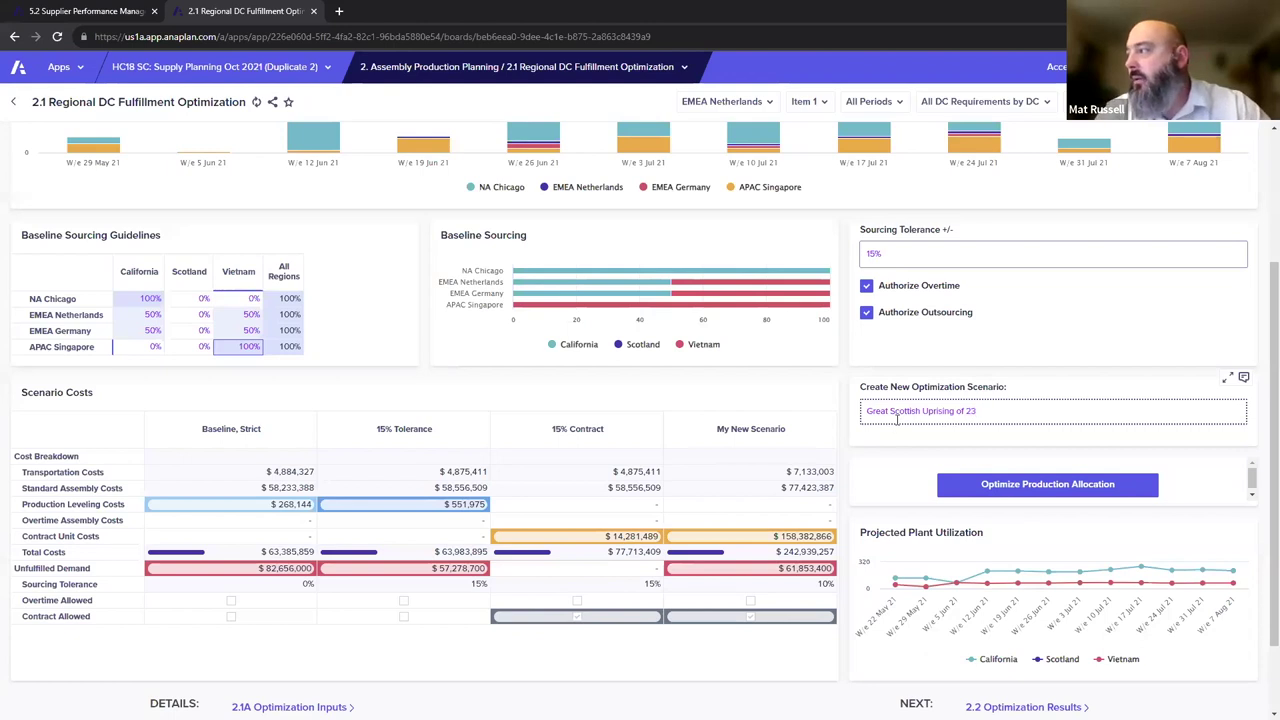
Run Optimize Production Allocation and select the new Great Scottish Uprising of 23 cost column
{"action": "left_click", "coordinate": [1025, 487]}
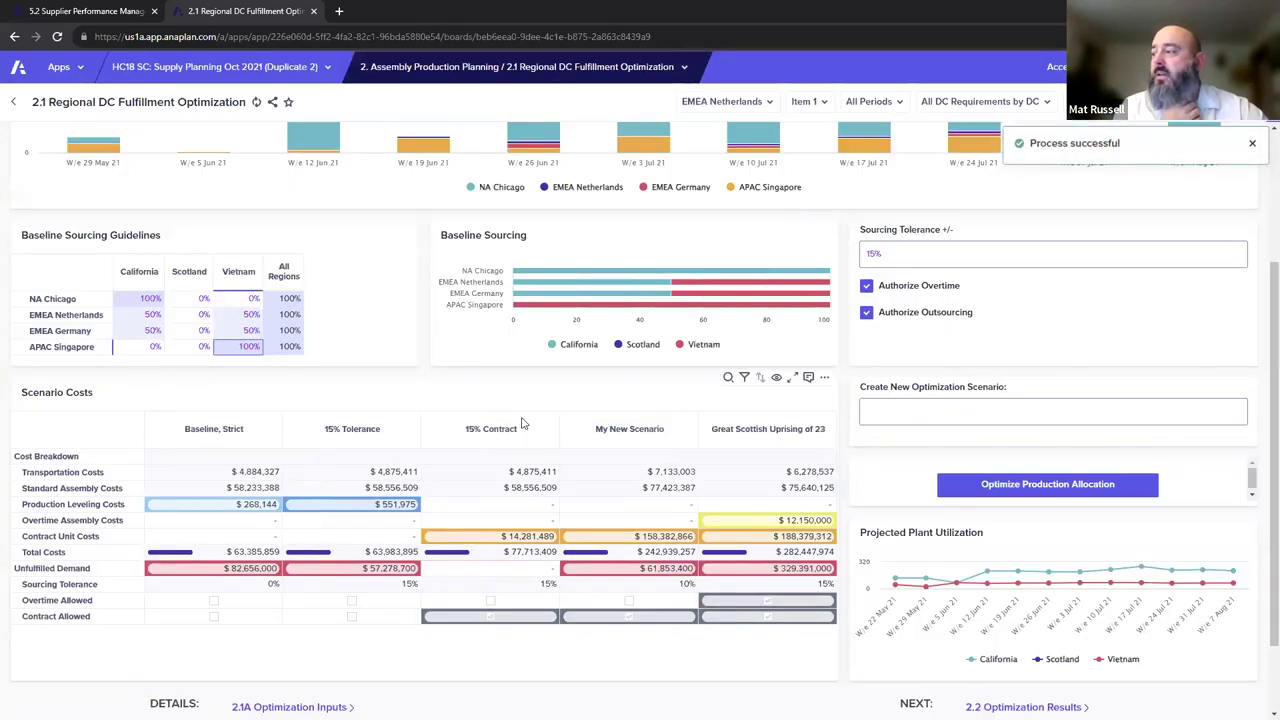
{"action": "left_click", "coordinate": [754, 435]}
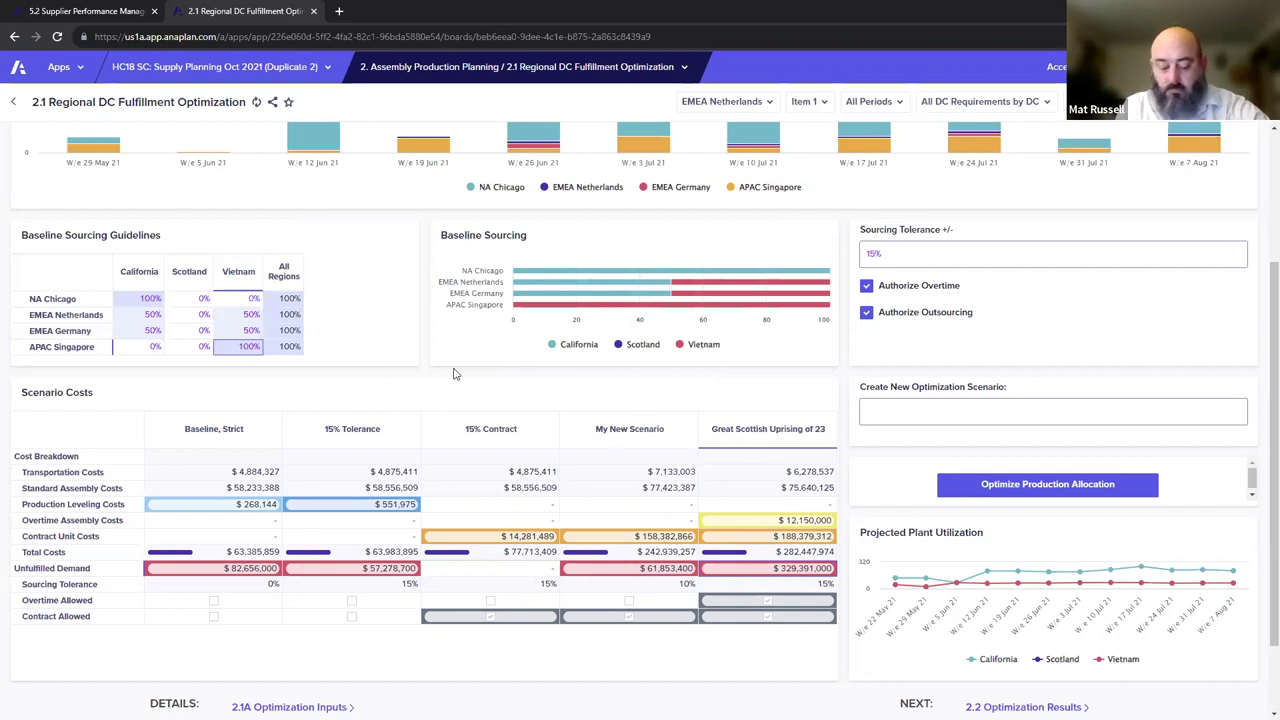
{"action": "scroll", "coordinate": [453, 374], "scroll_direction": "down", "scroll_amount": 1}
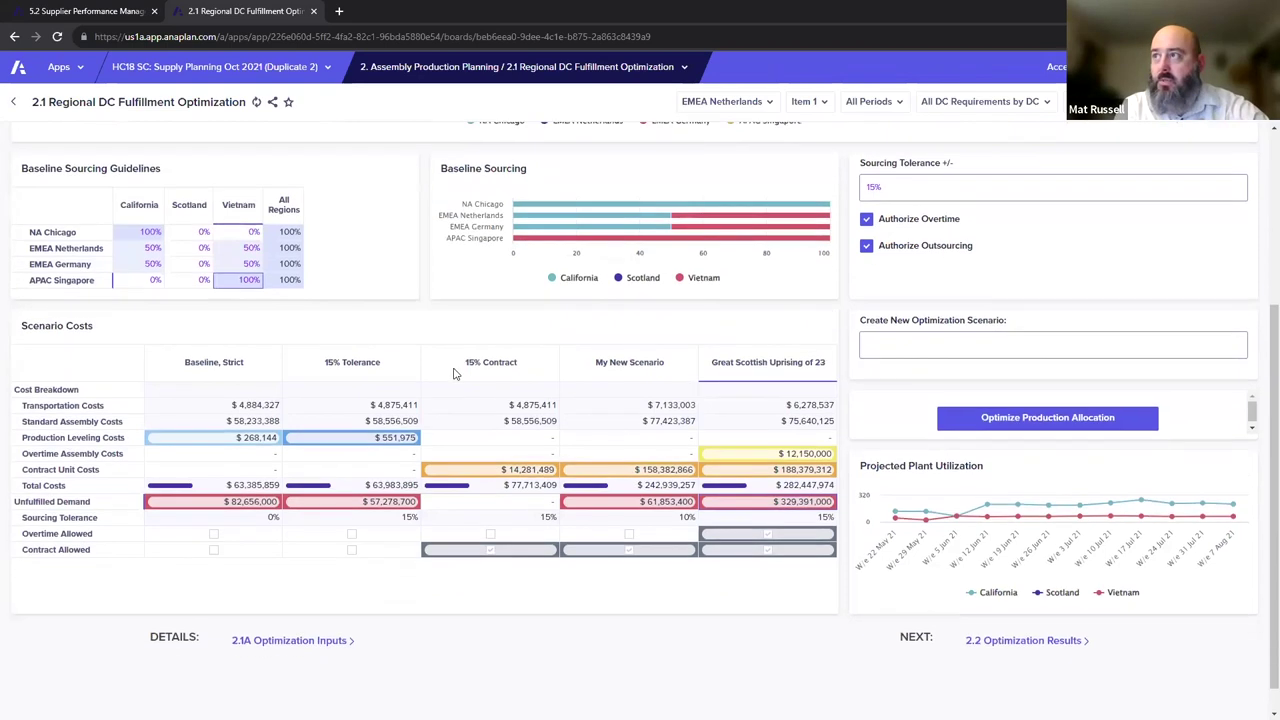